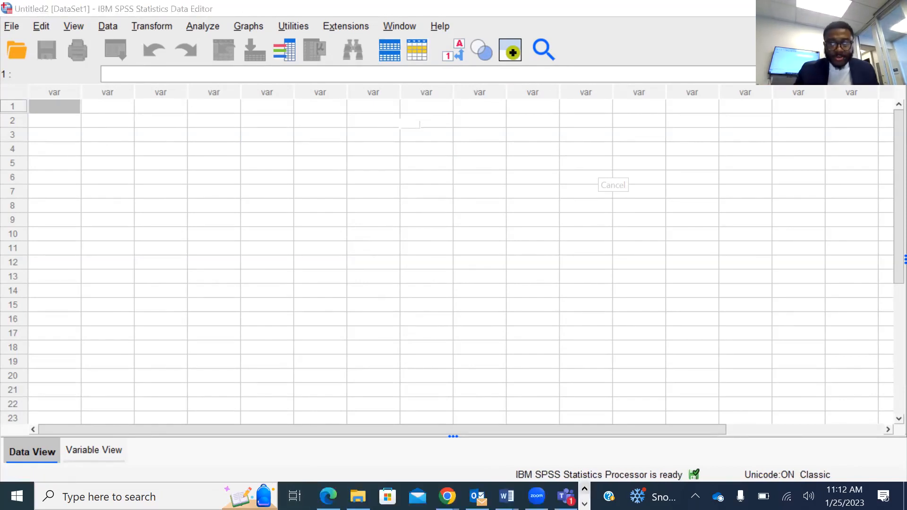
Switch to Microsoft Teams and open Regression Project.xlsx from the 2022-2023, Spring 2023, Workshop folder of the General channel files
mouse_move(566, 496)
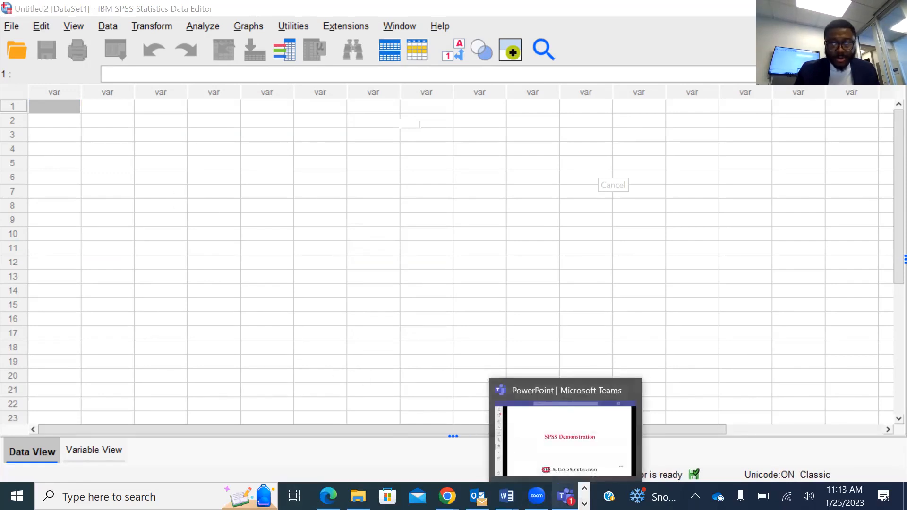
click(541, 457)
click(29, 136)
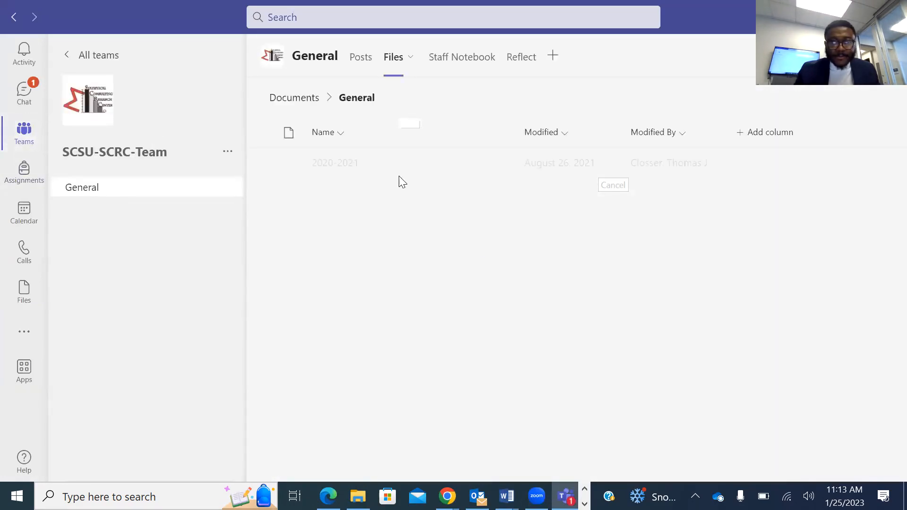
click(319, 255)
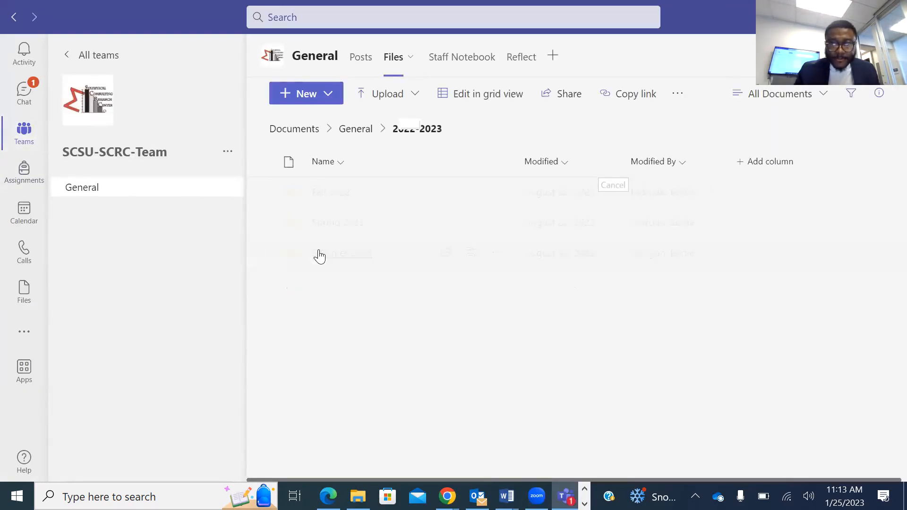
click(338, 226)
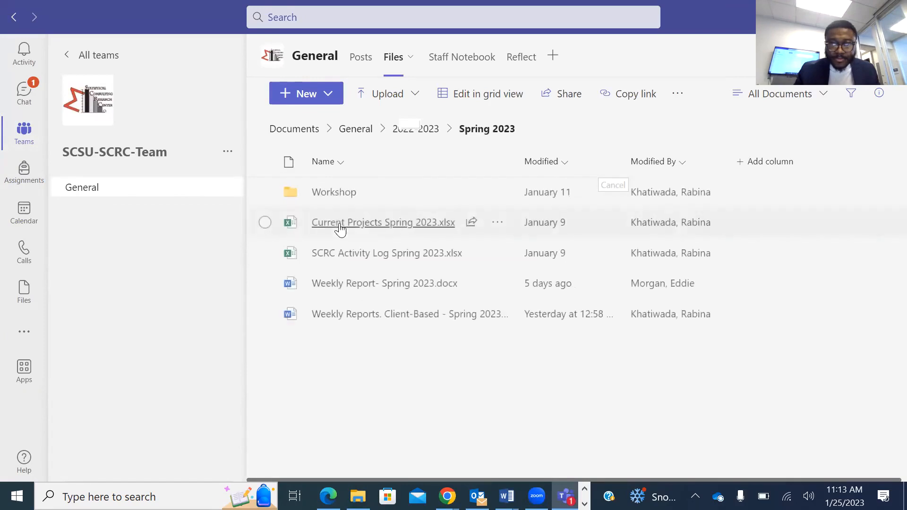
click(334, 198)
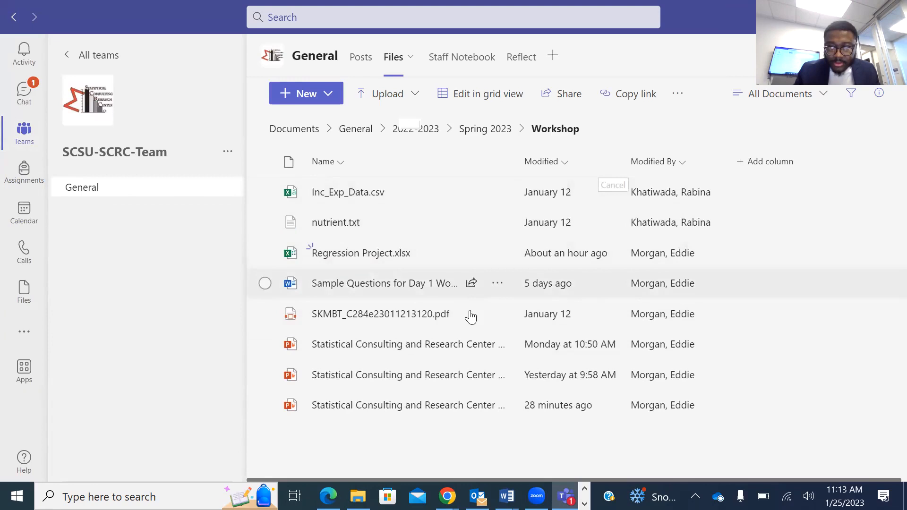
click(410, 255)
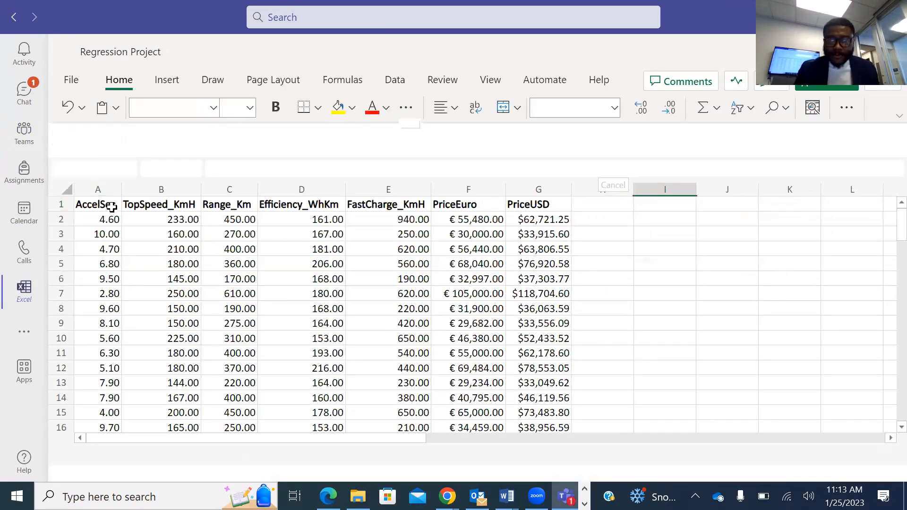
Copy the entire data table on Sheet1, including the header row from AccelSec to PriceUSD
click(105, 204)
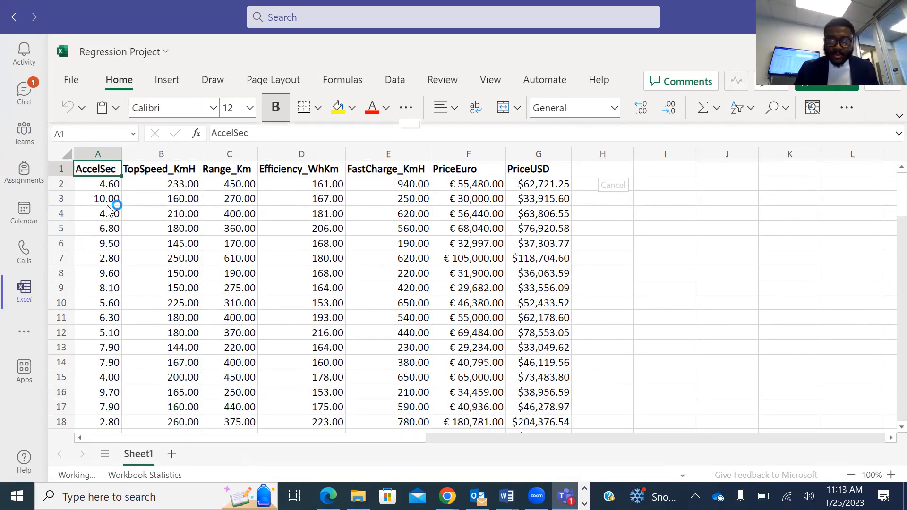
key(ctrl+a)
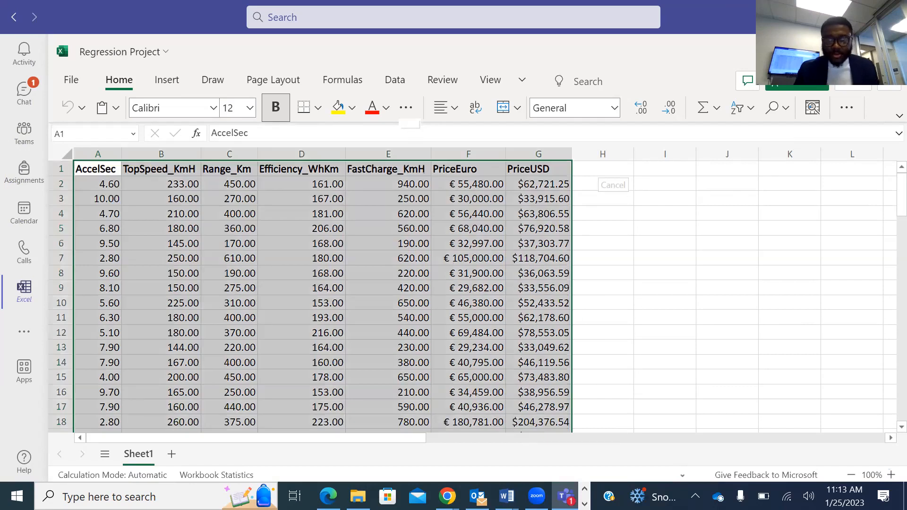
key(ctrl+c)
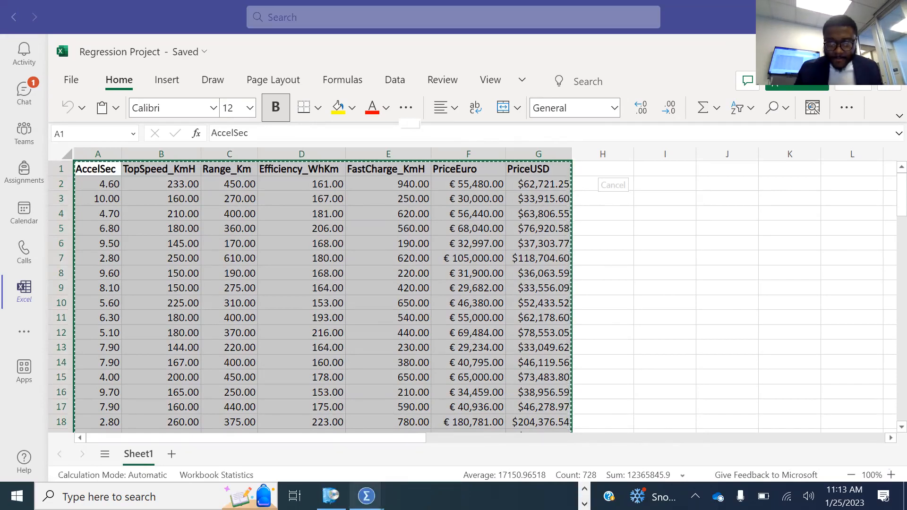
Switch to the empty Untitled2 dataset in IBM SPSS Statistics and paste the copied table starting at the first cell
mouse_move(331, 496)
click(220, 410)
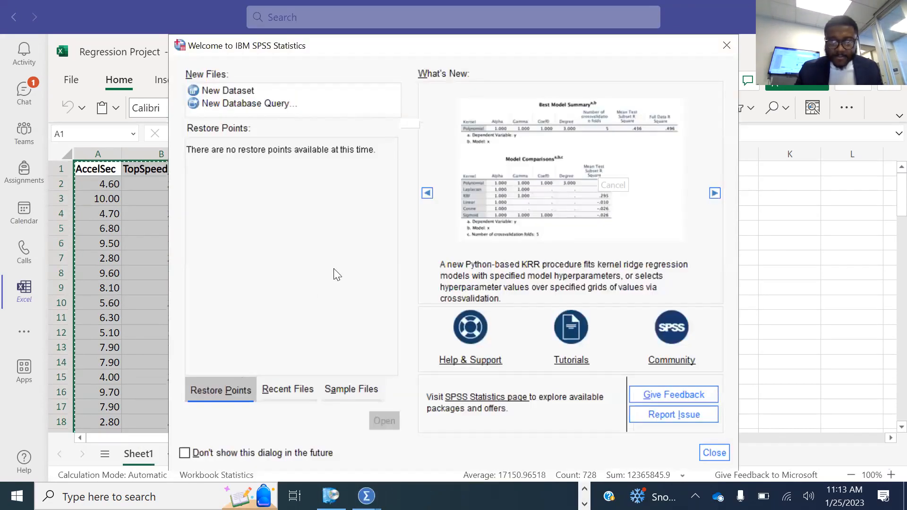
click(727, 45)
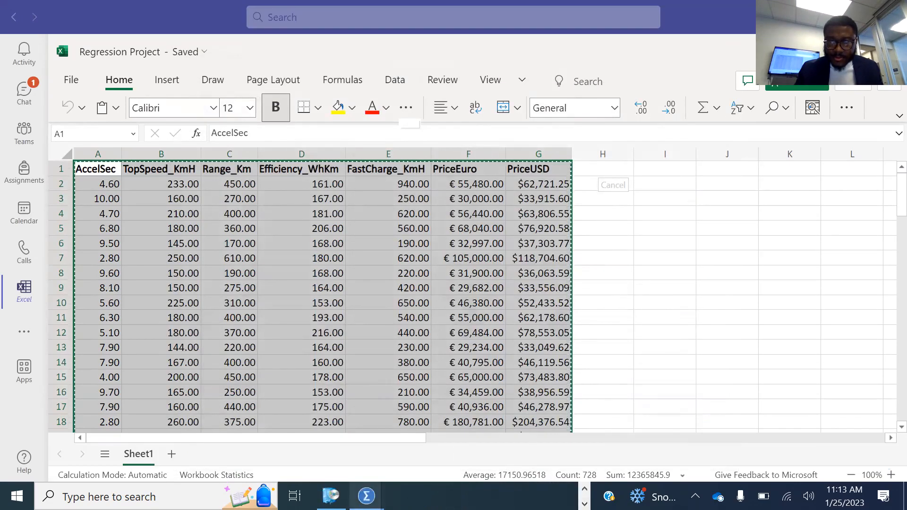
mouse_move(366, 496)
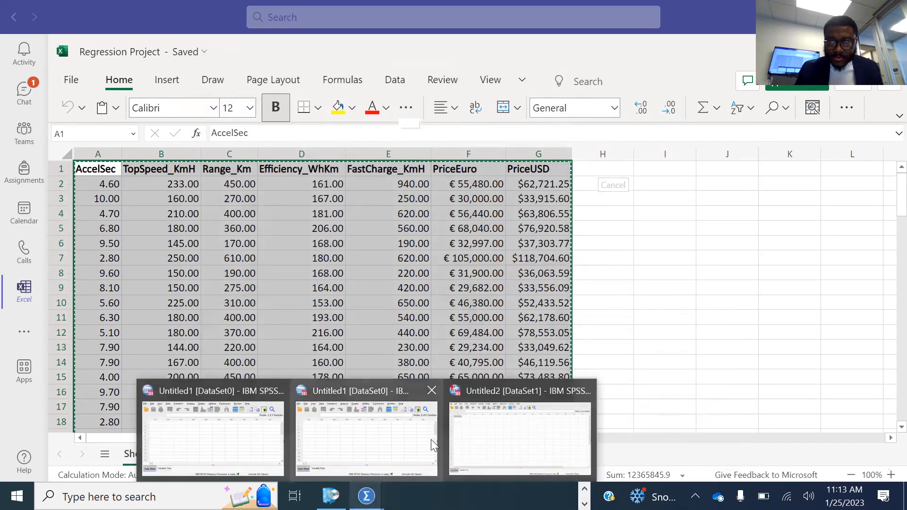
click(510, 427)
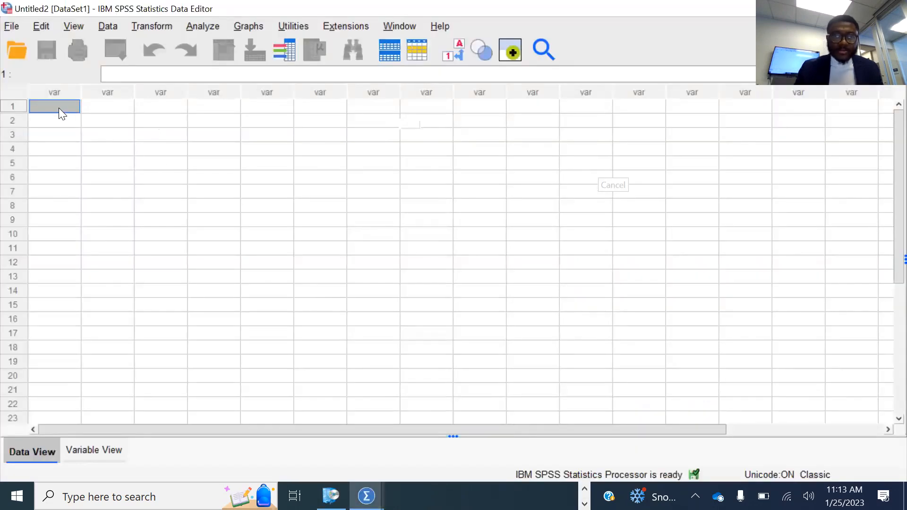
key(ctrl+v)
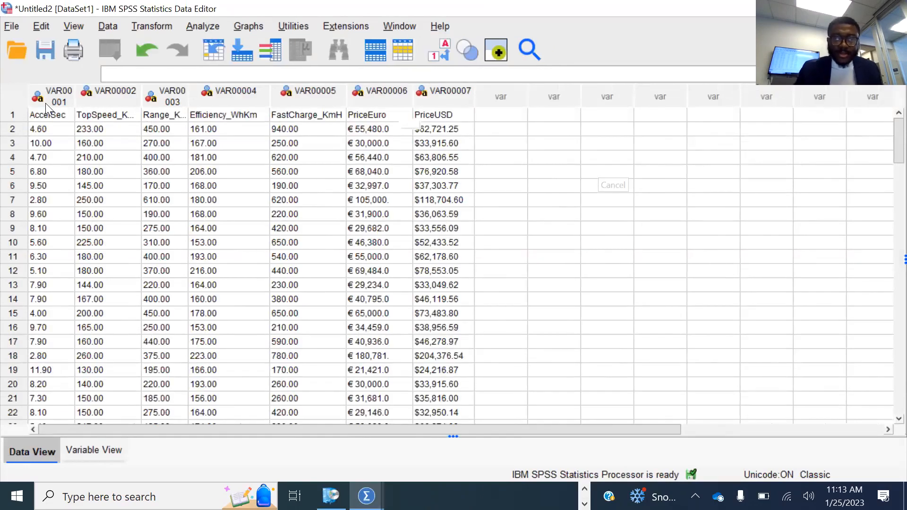
Rename the first variable as Accel and check its column heading in the data
click(45, 90)
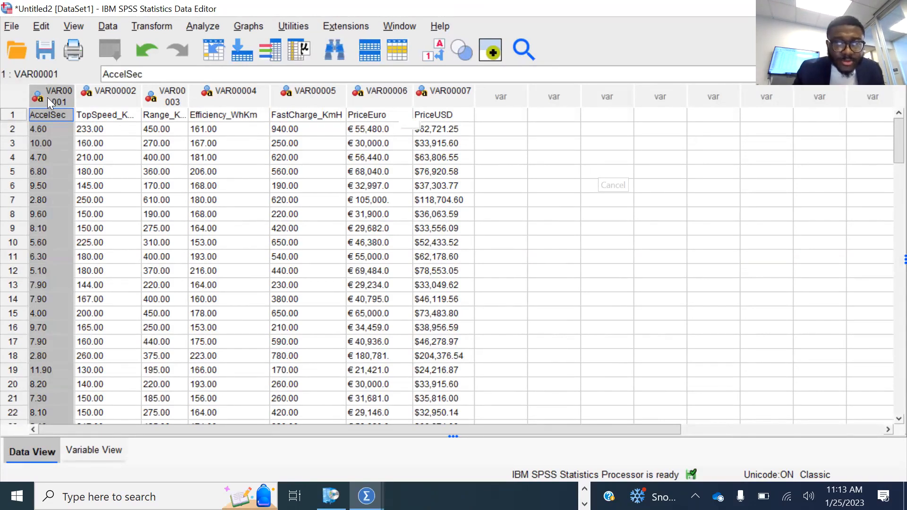
double_click(47, 98)
click(38, 449)
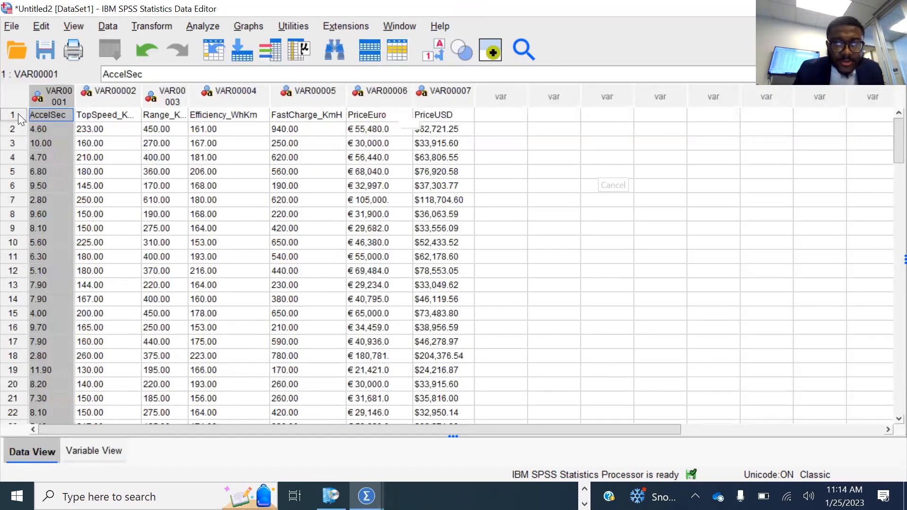
click(18, 115)
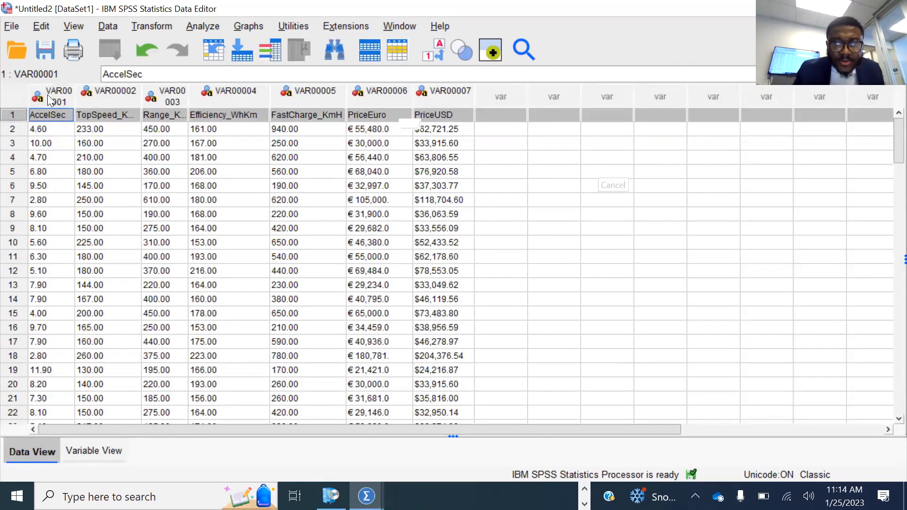
double_click(62, 97)
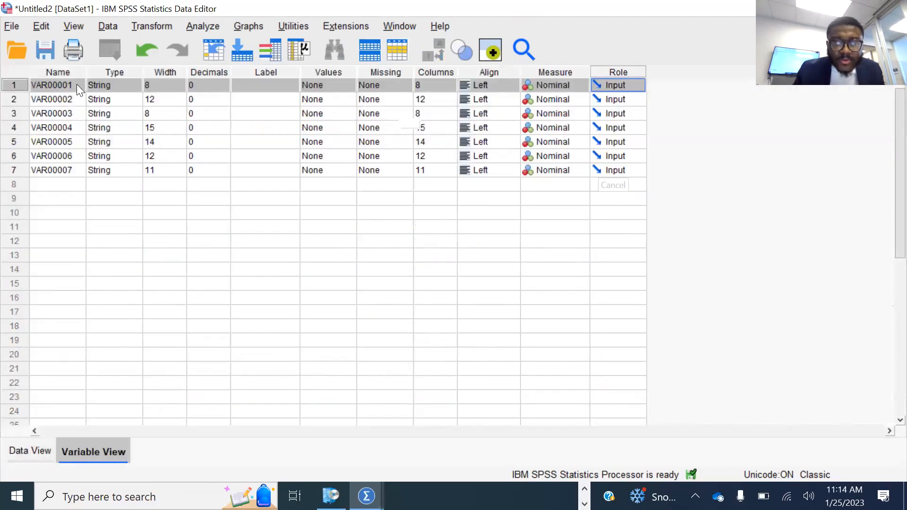
double_click(76, 85)
drag(76, 85, 5, 80)
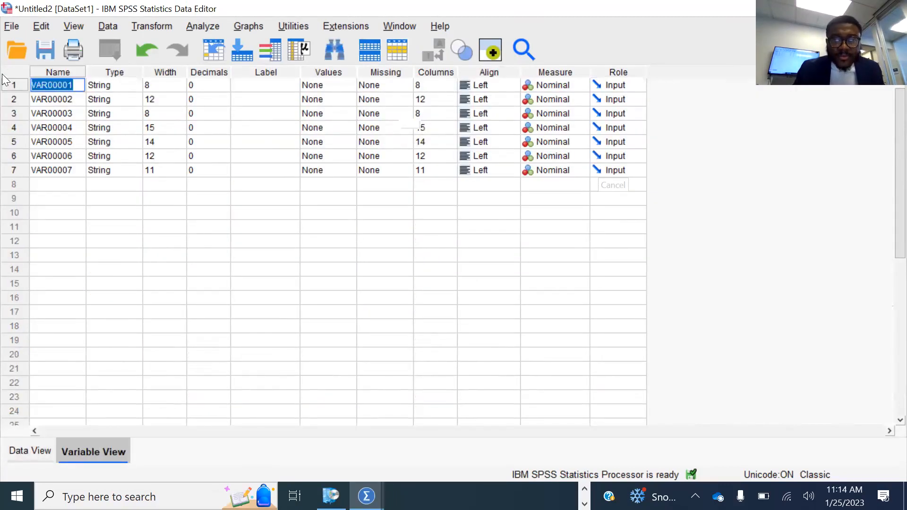
text(Accel)
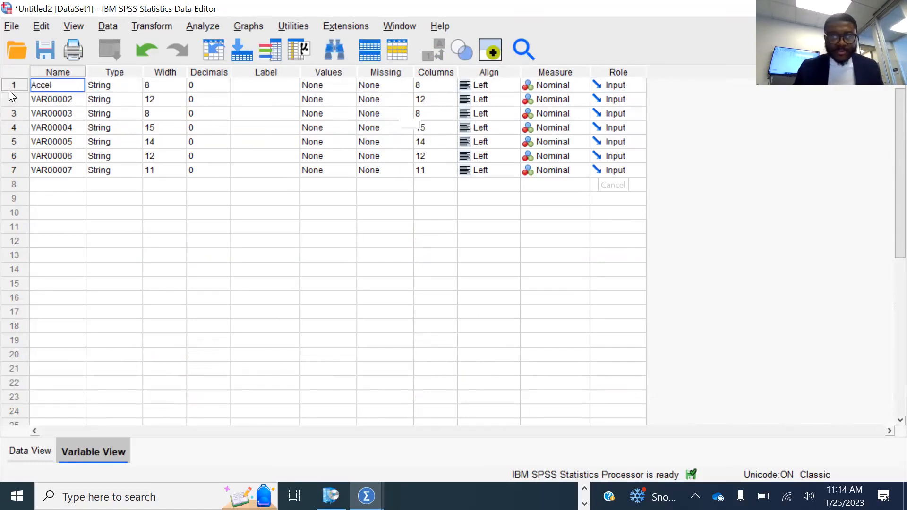
click(31, 452)
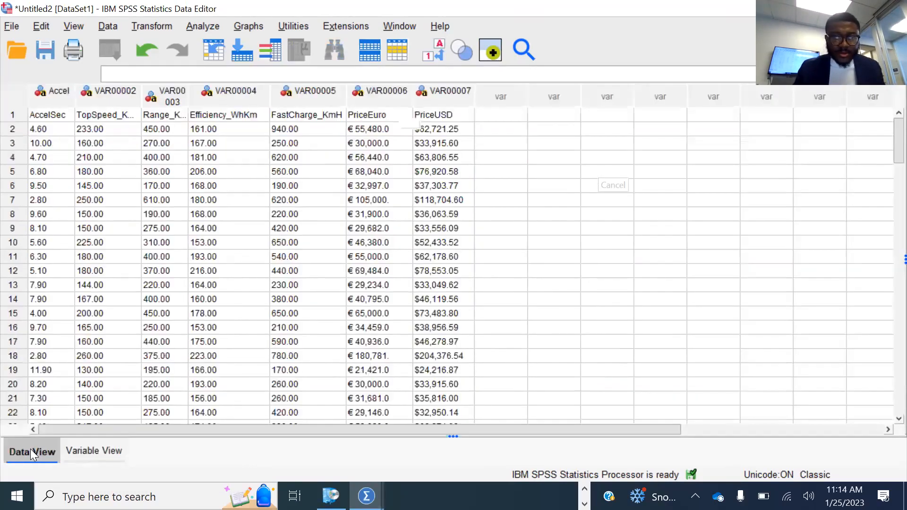
Rename the second variable as TopSpeed in the variable definitions
click(90, 451)
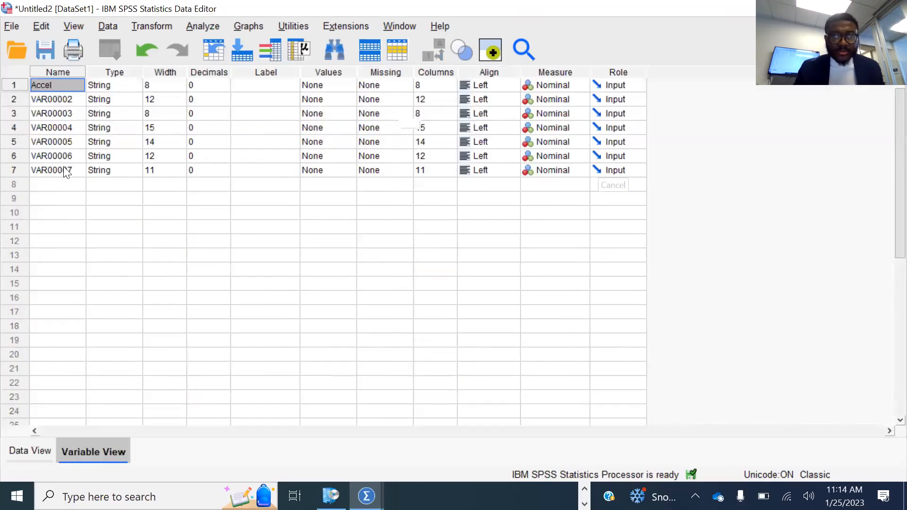
key(Down)
key(Down)
key(Down)
key(Down)
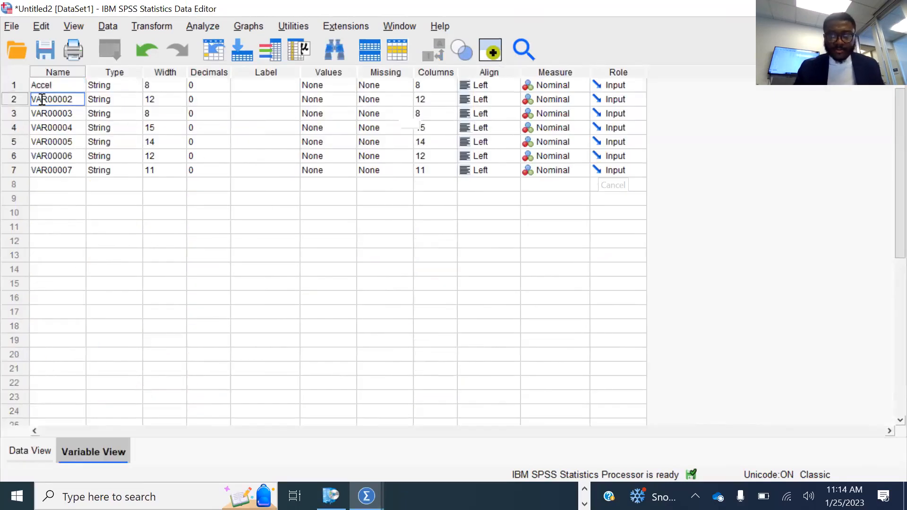
key(Up)
key(Up)
key(Up)
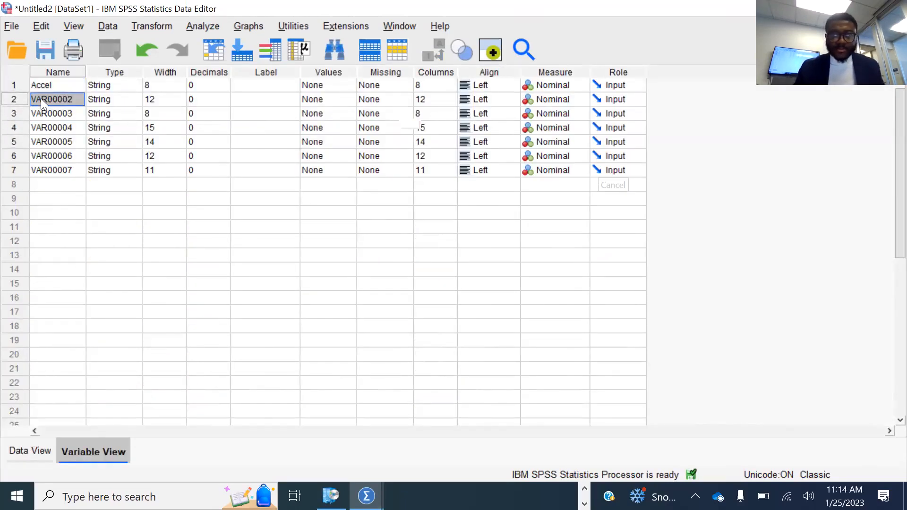
click(41, 98)
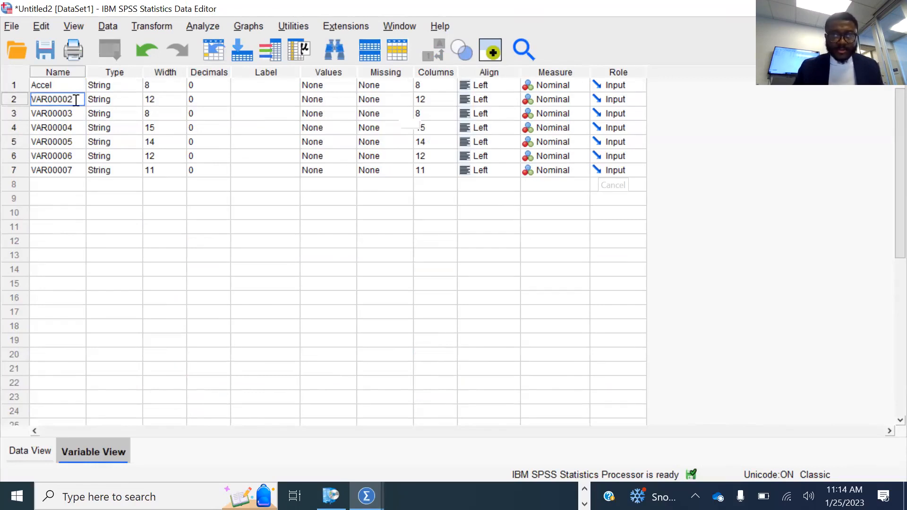
key(BackSpace)
key(BackSpace)
key(BackSpace)
key(BackSpace)
key(BackSpace)
key(BackSpace)
key(BackSpace)
text(TopSpeed)
key(Return)
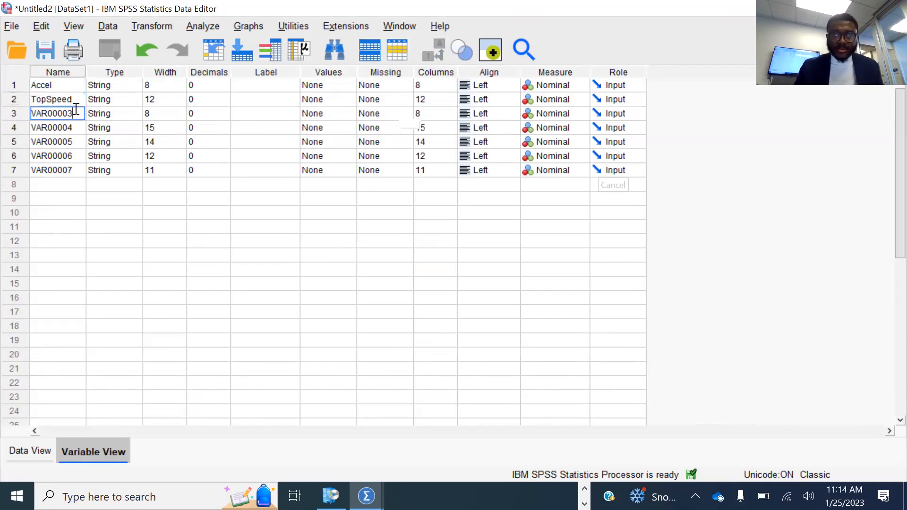
Check the third column's heading in the data and rename the third variable as Range
click(30, 452)
click(95, 451)
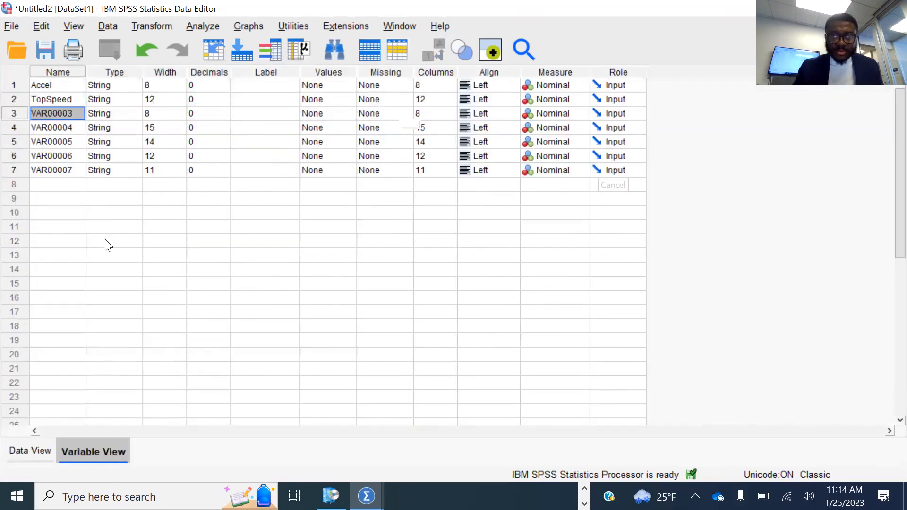
double_click(75, 114)
key(BackSpace)
key(BackSpace)
key(BackSpace)
key(BackSpace)
key(BackSpace)
key(BackSpace)
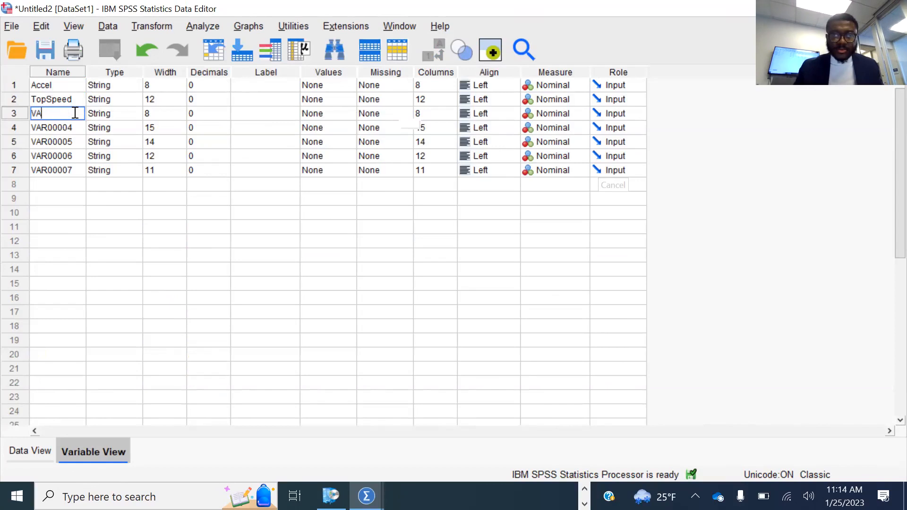
text(Range)
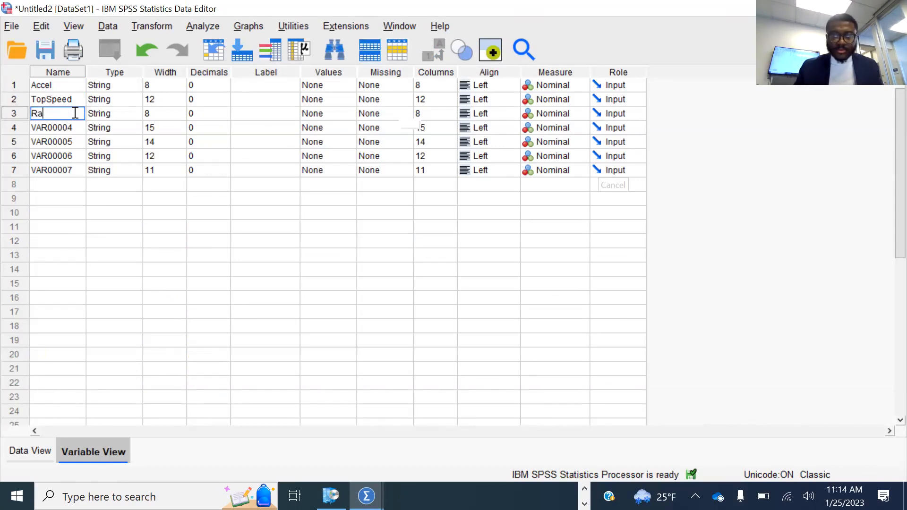
Rename the fourth variable as Efficiency in the variable definitions
double_click(72, 130)
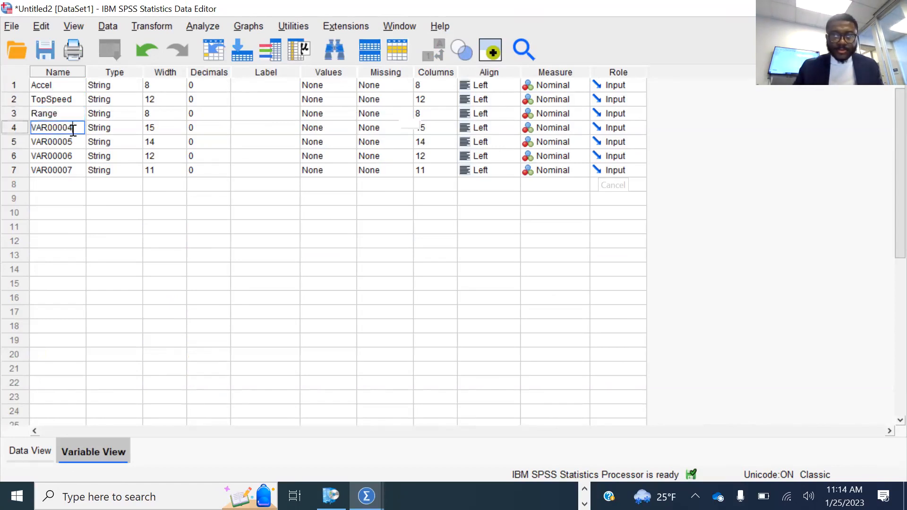
key(BackSpace)
key(BackSpace)
key(BackSpace)
key(BackSpace)
key(BackSpace)
key(BackSpace)
key(BackSpace)
key(BackSpace)
text(Efficiency)
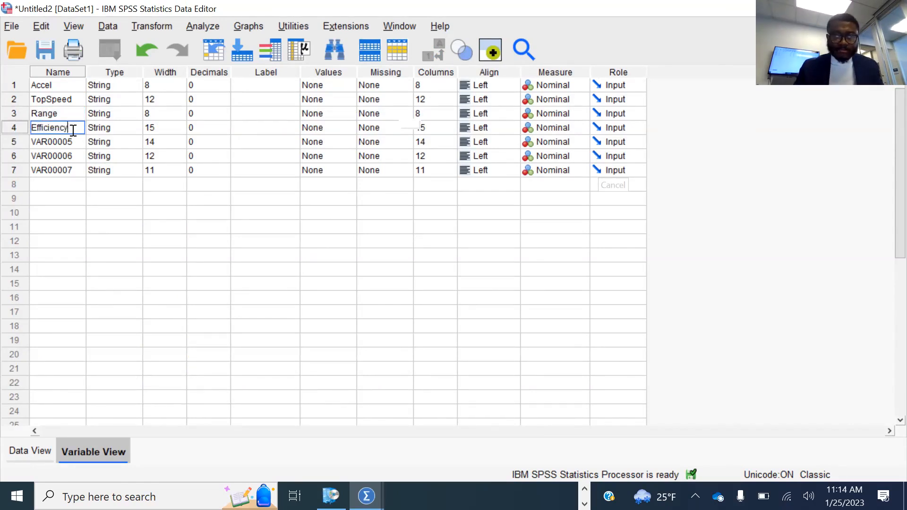
Rename the fifth variable as FastCharge in the variable definitions
double_click(77, 144)
key(BackSpace)
key(BackSpace)
key(BackSpace)
key(BackSpace)
key(BackSpace)
key(BackSpace)
key(BackSpace)
key(BackSpace)
text(FastCharge)
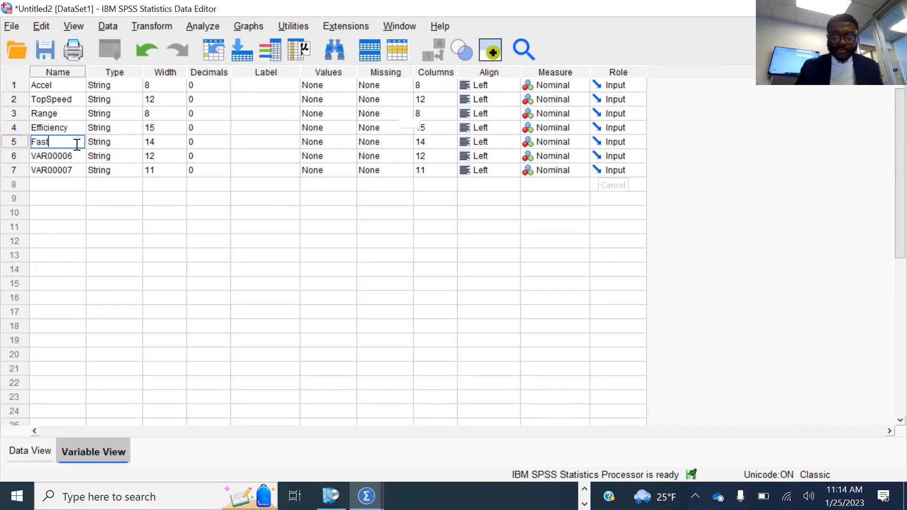
Try to rename the sixth variable as Price(Euro)
double_click(76, 156)
key(BackSpace)
key(BackSpace)
key(BackSpace)
key(BackSpace)
key(BackSpace)
key(BackSpace)
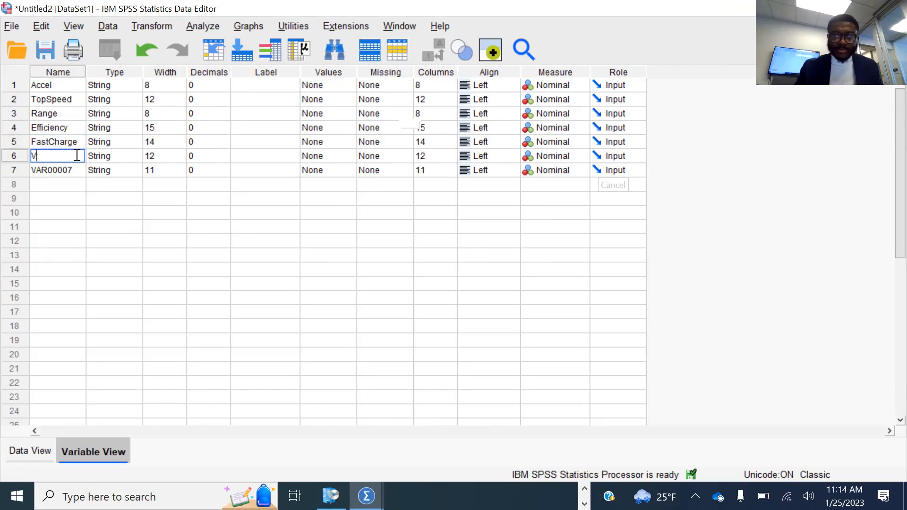
text(Price(Euro)
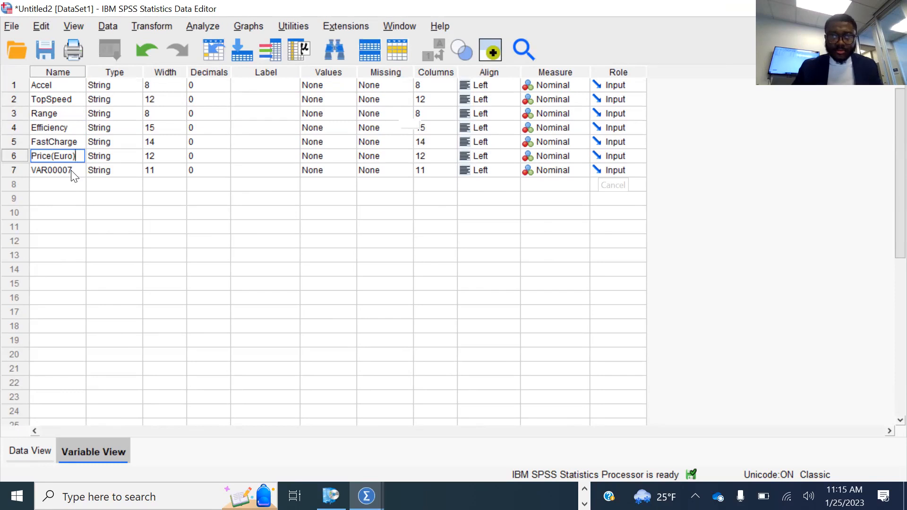
click(73, 176)
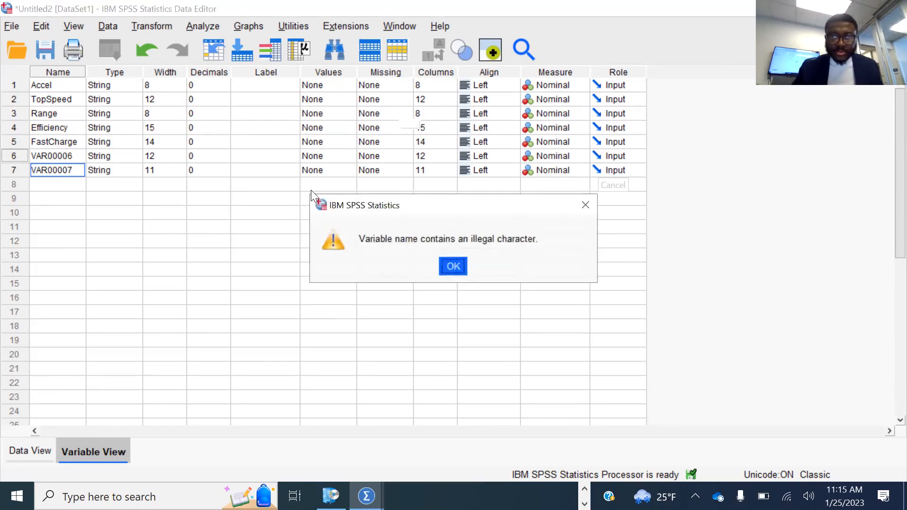
Try to rename the sixth variable as "Price in Euros"
click(454, 265)
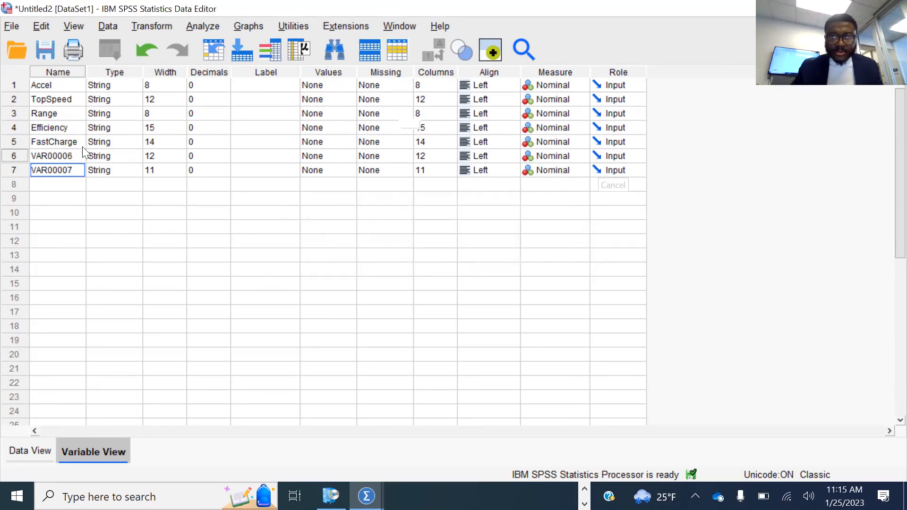
click(70, 142)
click(74, 156)
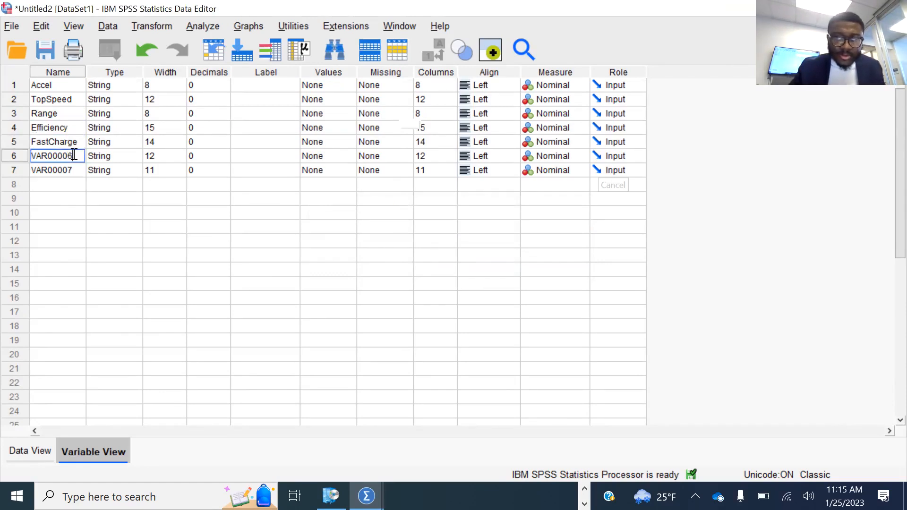
key(BackSpace)
key(BackSpace)
key(BackSpace)
key(BackSpace)
key(BackSpace)
key(BackSpace)
key(BackSpace)
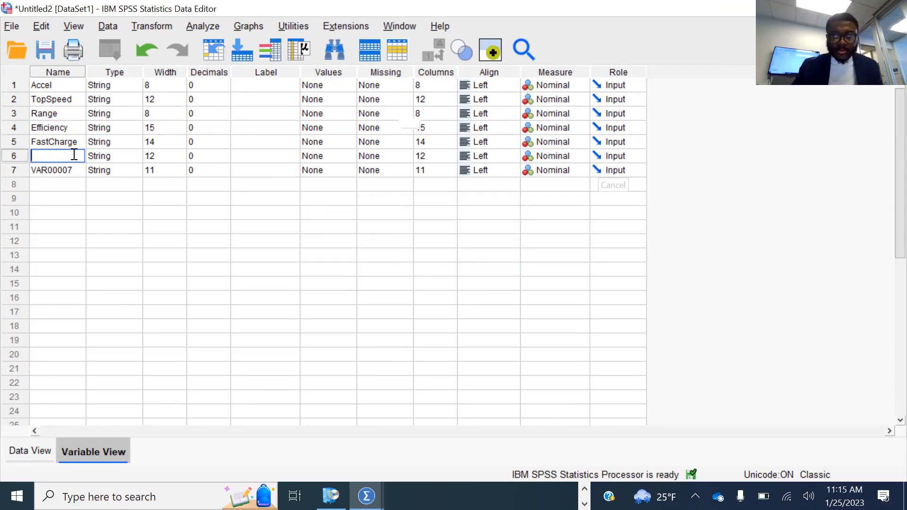
text(Price in Euros)
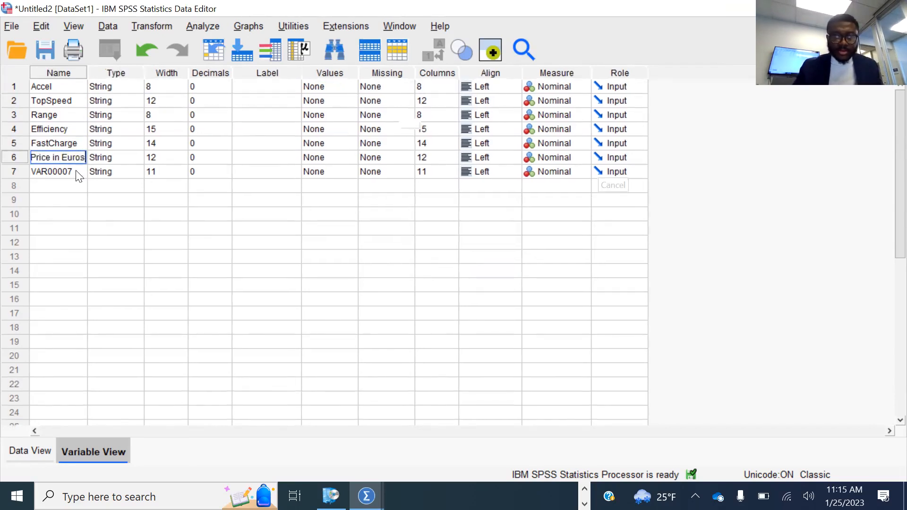
click(75, 174)
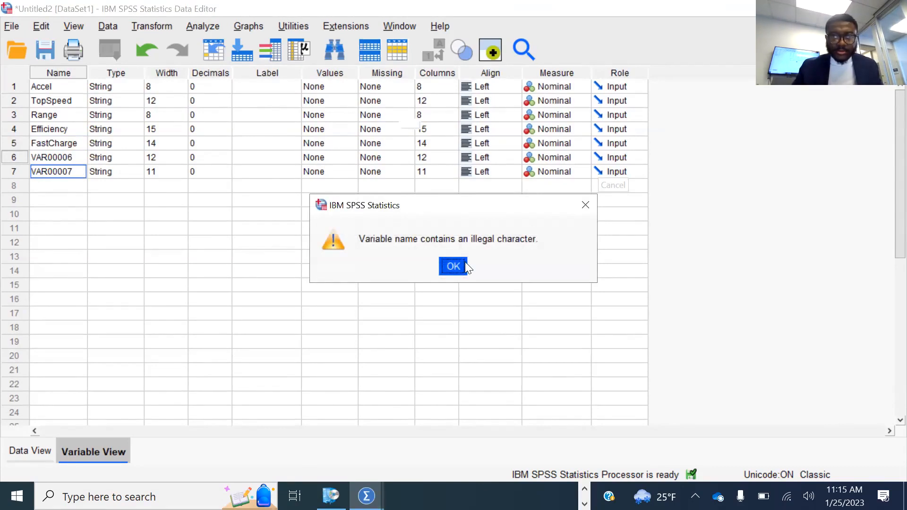
click(453, 267)
Rename the sixth variable as PriceEuro in the variable definitions
click(77, 158)
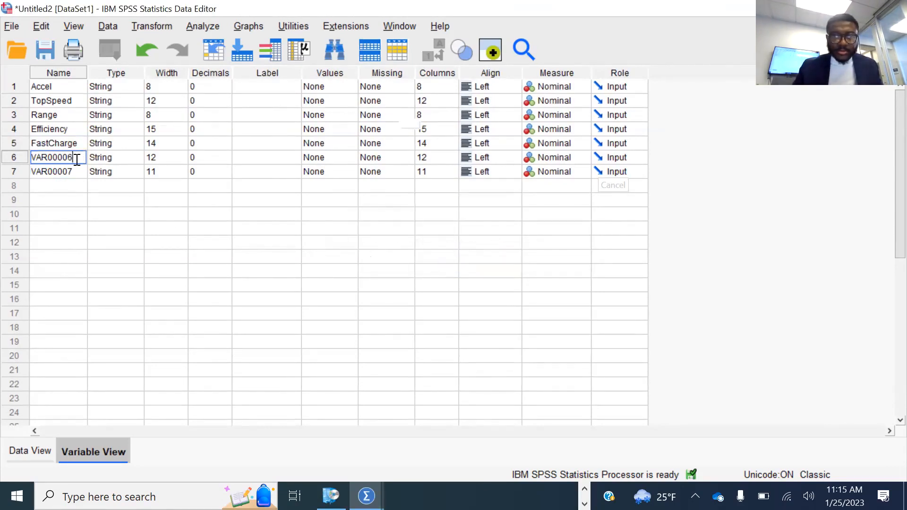
key(BackSpace)
key(BackSpace)
key(BackSpace)
key(BackSpace)
key(BackSpace)
key(BackSpace)
key(BackSpace)
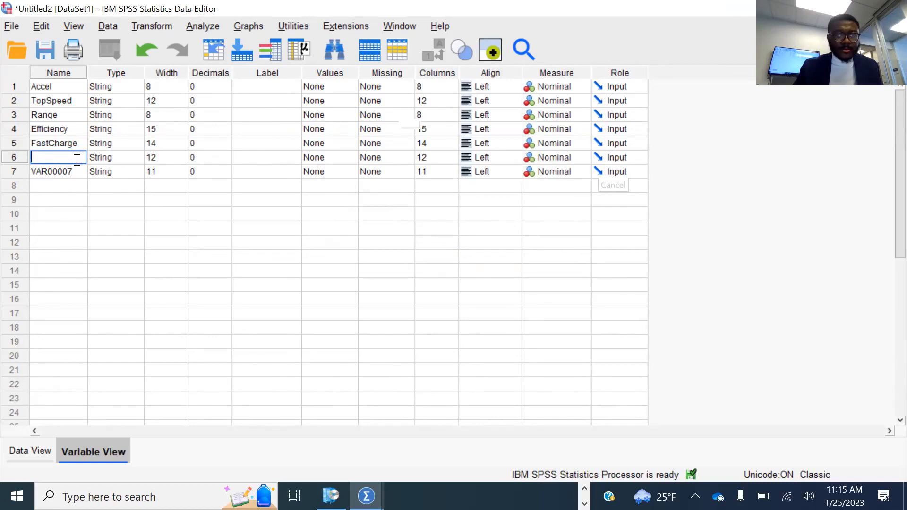
text(PriceEuro)
Rename the seventh variable as PriceUSD in the variable definitions
click(77, 170)
key(BackSpace)
key(BackSpace)
key(BackSpace)
key(BackSpace)
key(BackSpace)
key(BackSpace)
key(BackSpace)
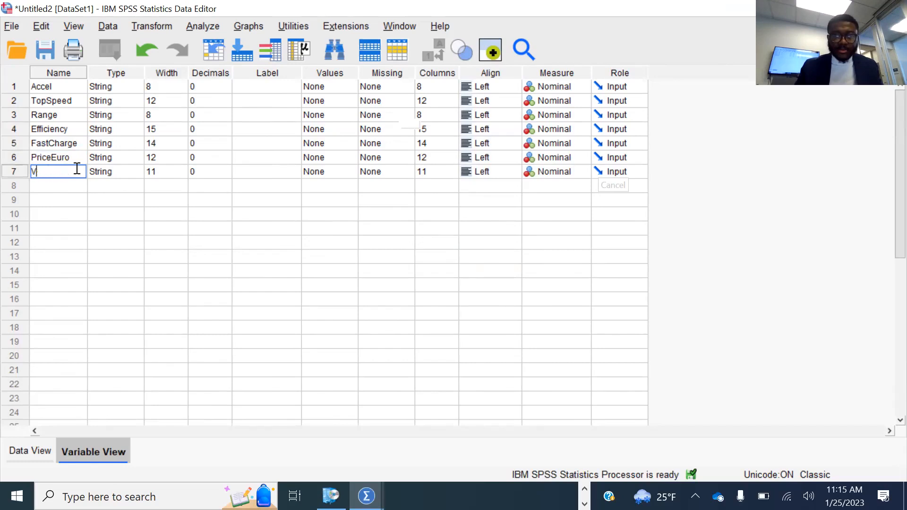
text(PriceUSD)
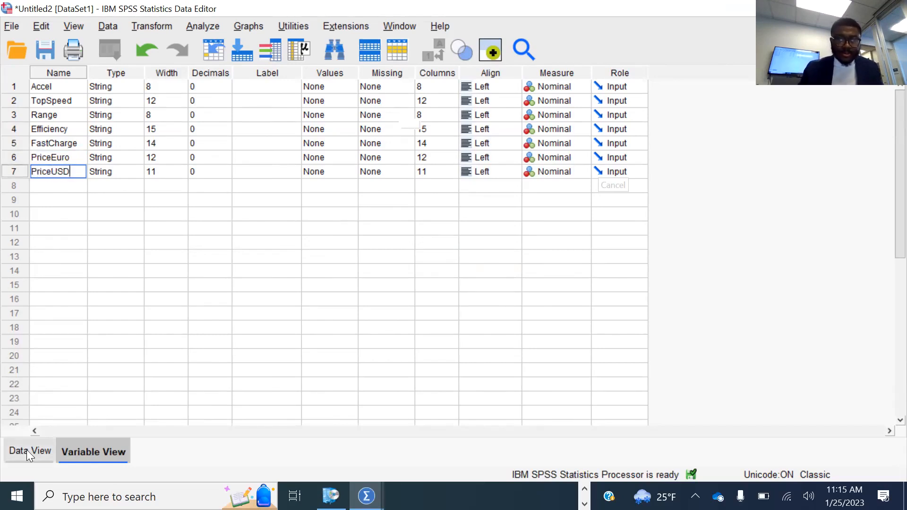
Remove the first case, which holds the original column headings, from the data
click(27, 450)
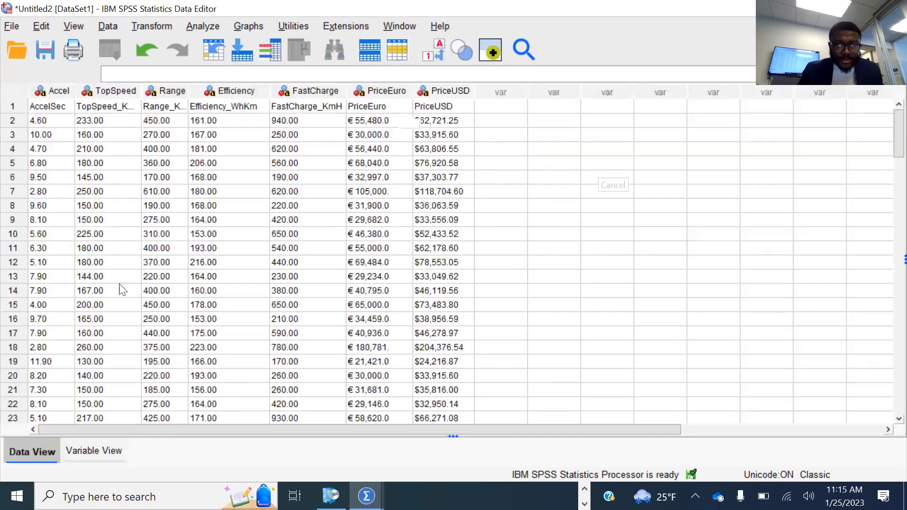
click(13, 107)
right_click(13, 109)
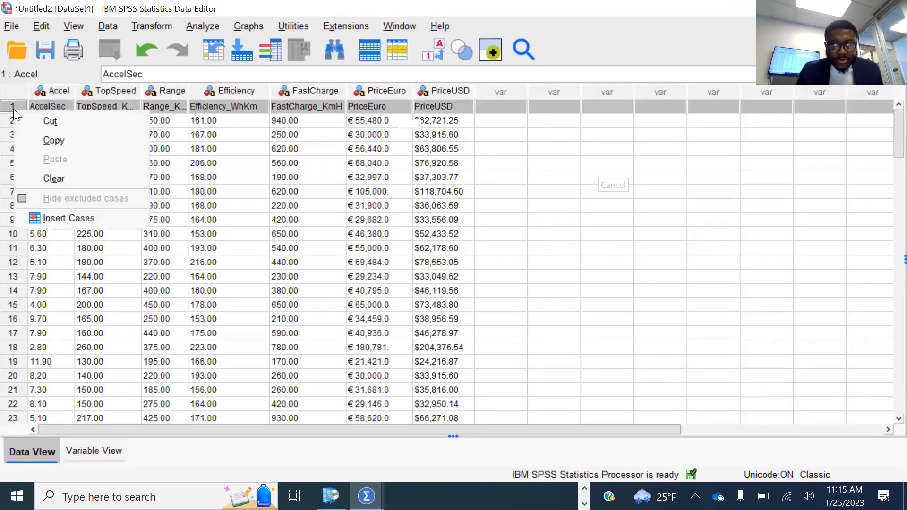
click(62, 181)
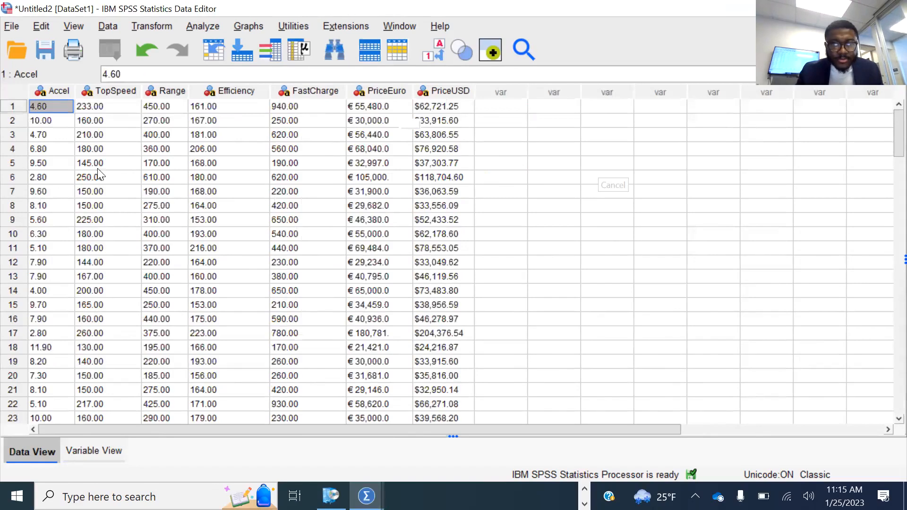
click(167, 134)
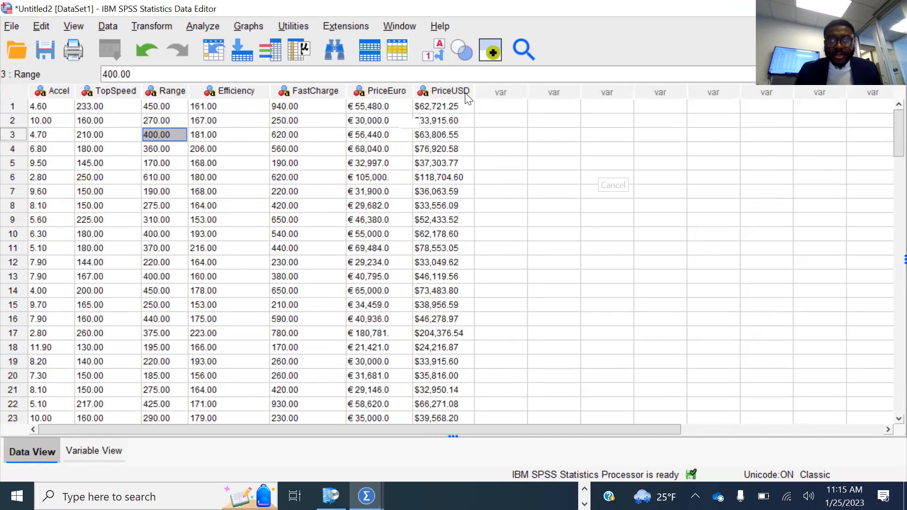
mouse_move(454, 88)
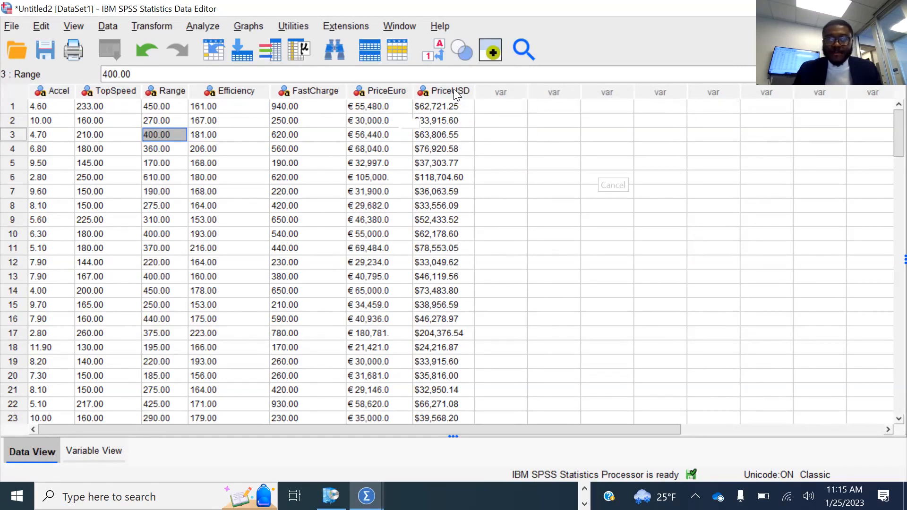
click(160, 123)
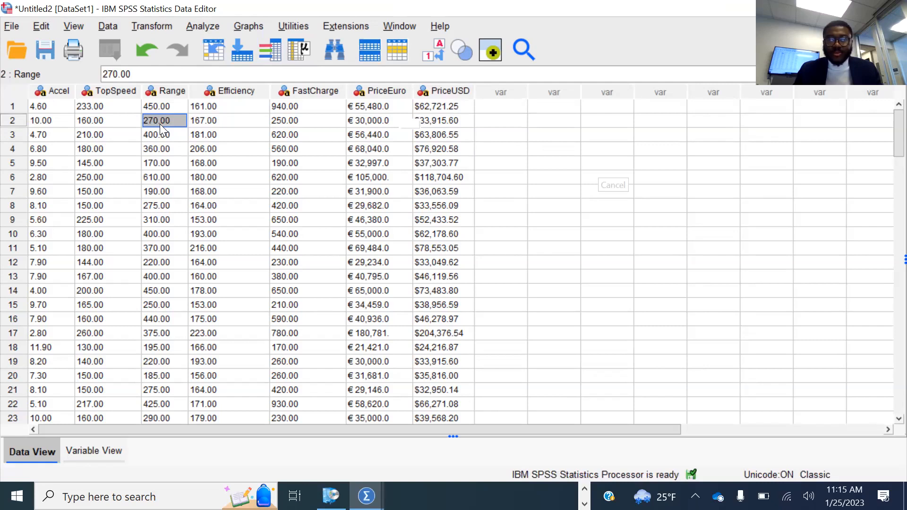
Try to set PriceUSD as the dependent variable of a linear regression, and close the regression setup
click(203, 28)
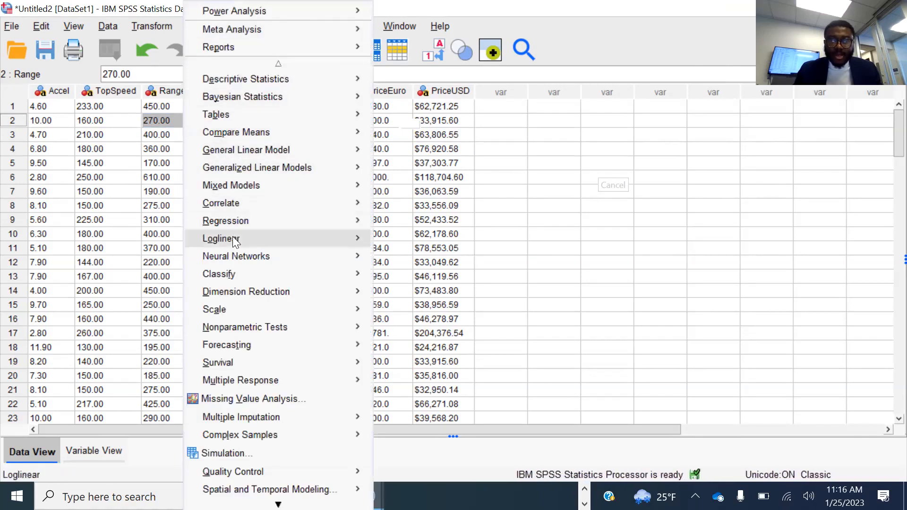
mouse_move(249, 222)
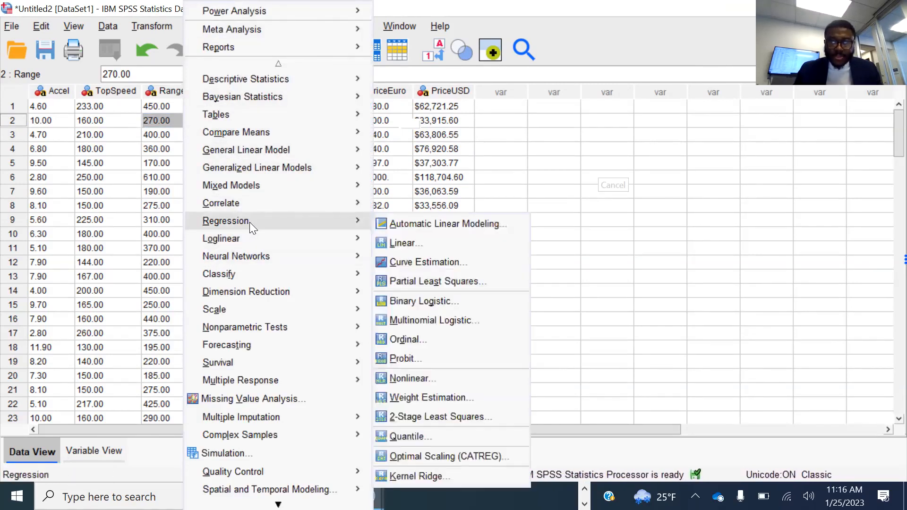
click(392, 242)
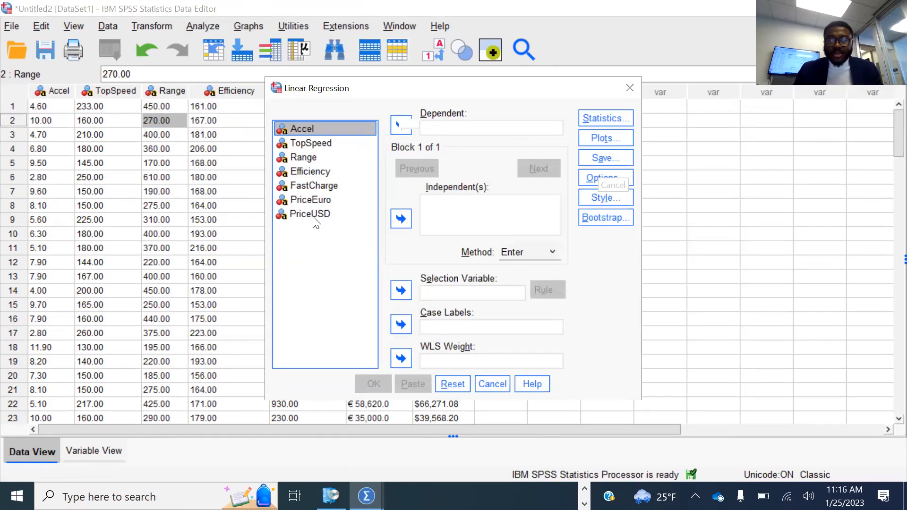
drag(312, 220, 444, 134)
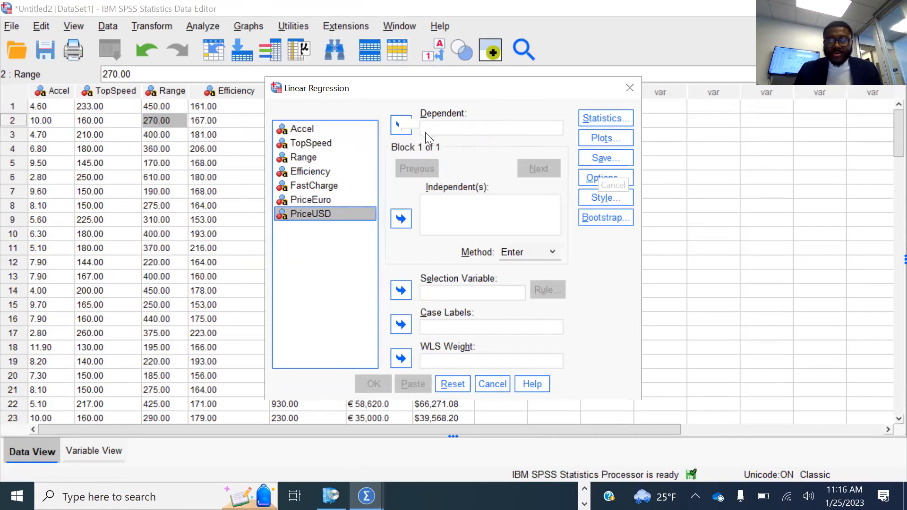
drag(336, 213, 453, 126)
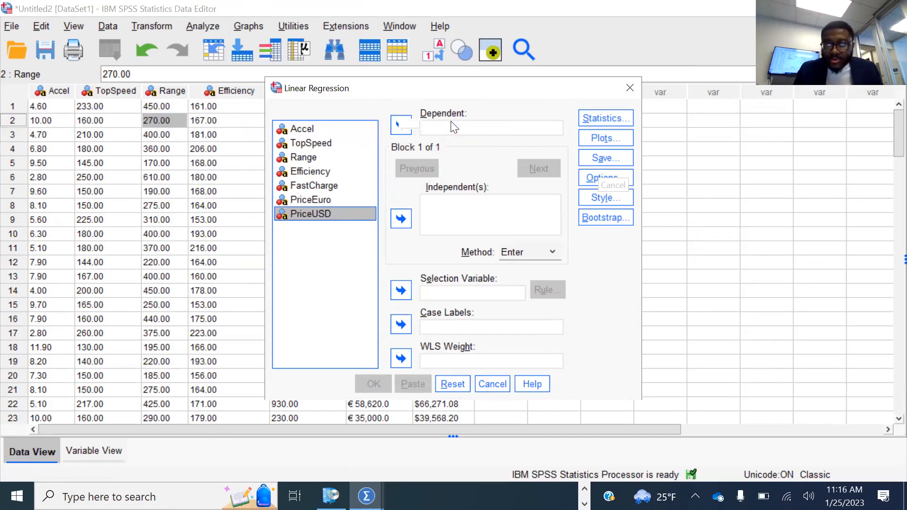
click(399, 128)
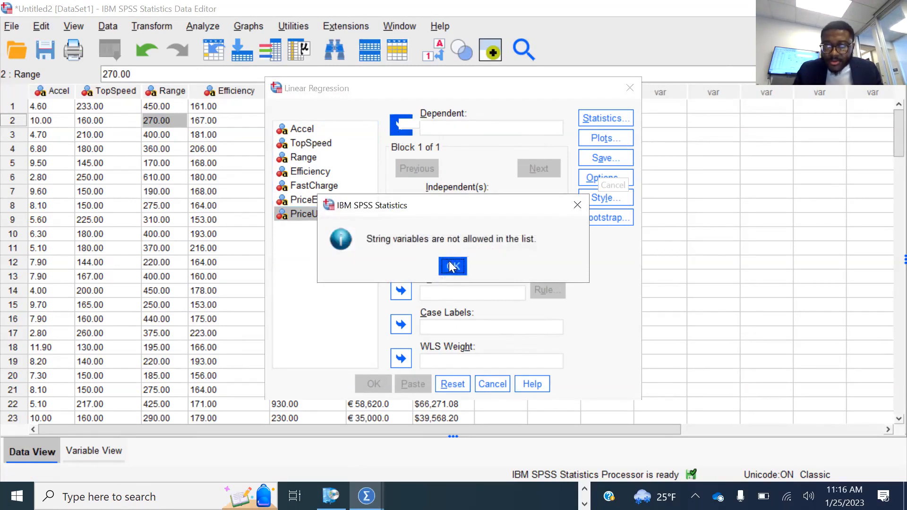
click(452, 266)
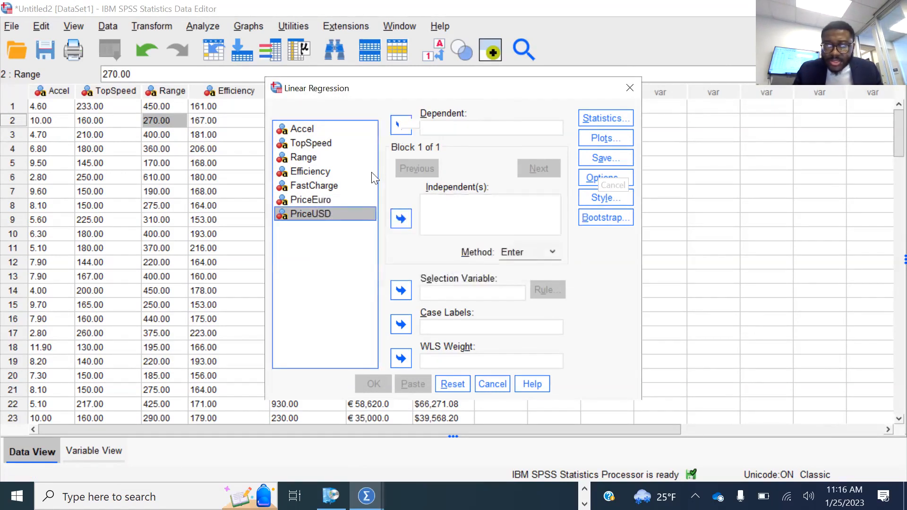
click(627, 93)
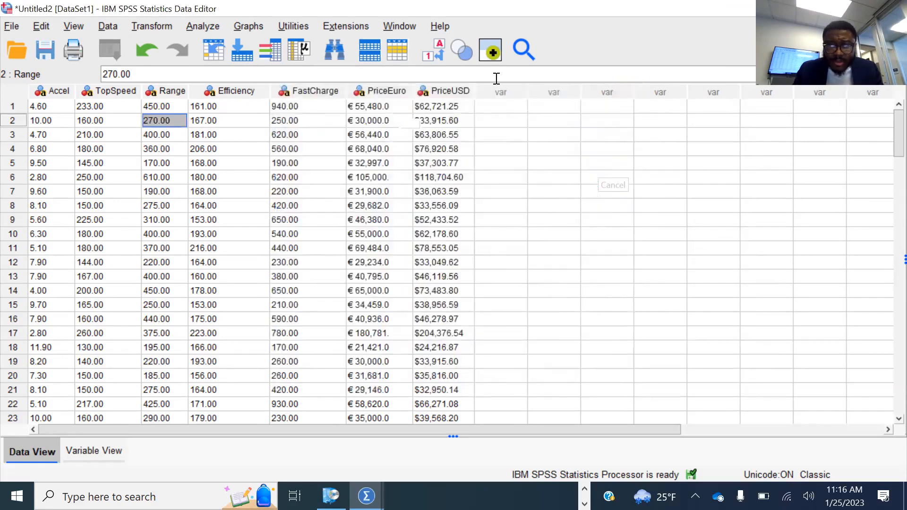
click(447, 91)
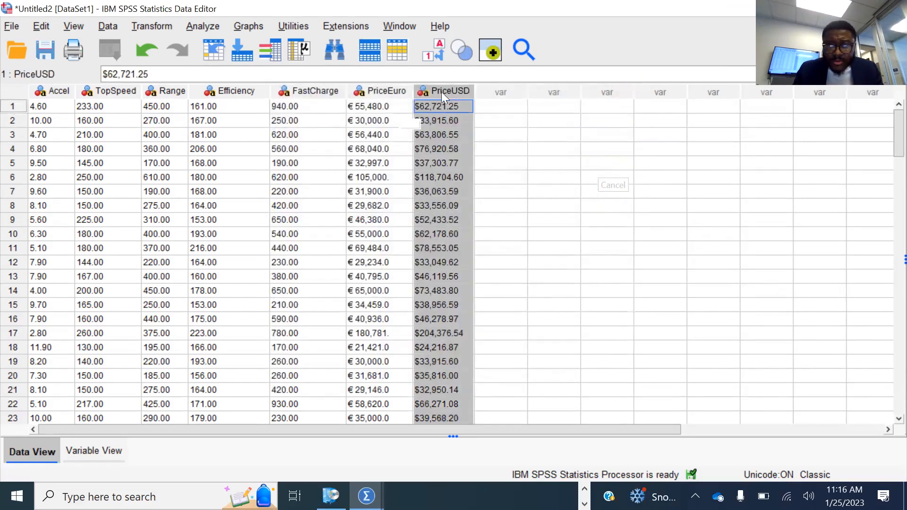
click(83, 451)
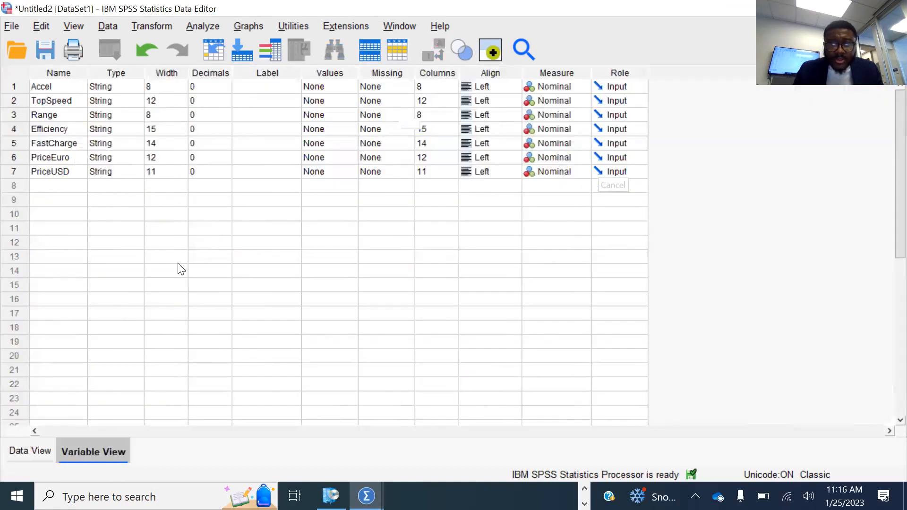
click(121, 173)
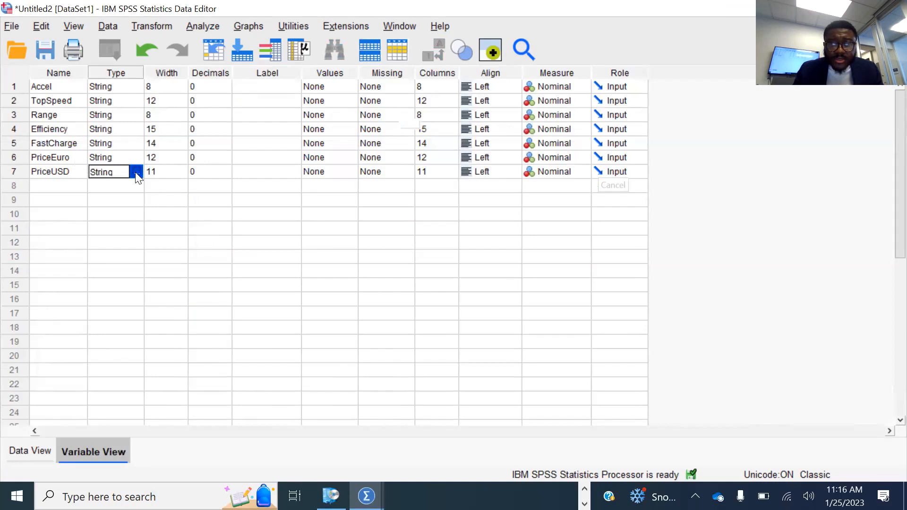
click(136, 172)
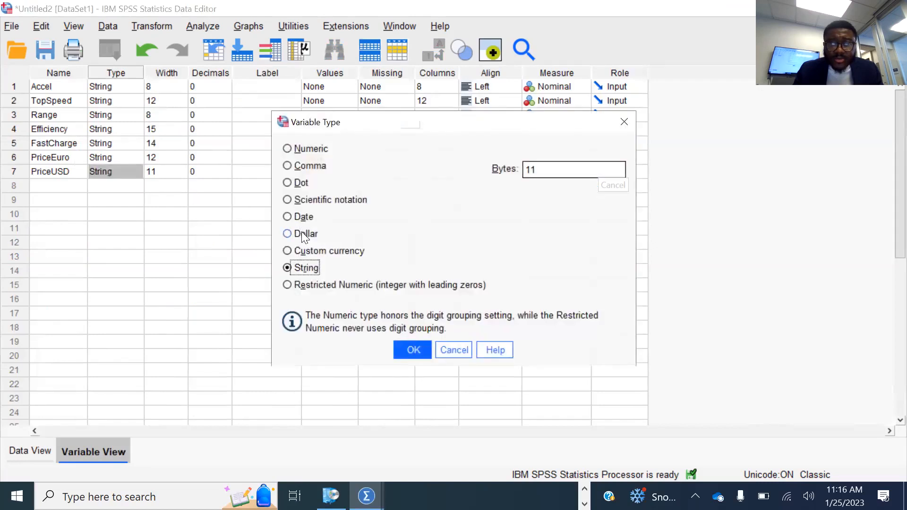
click(447, 349)
click(32, 451)
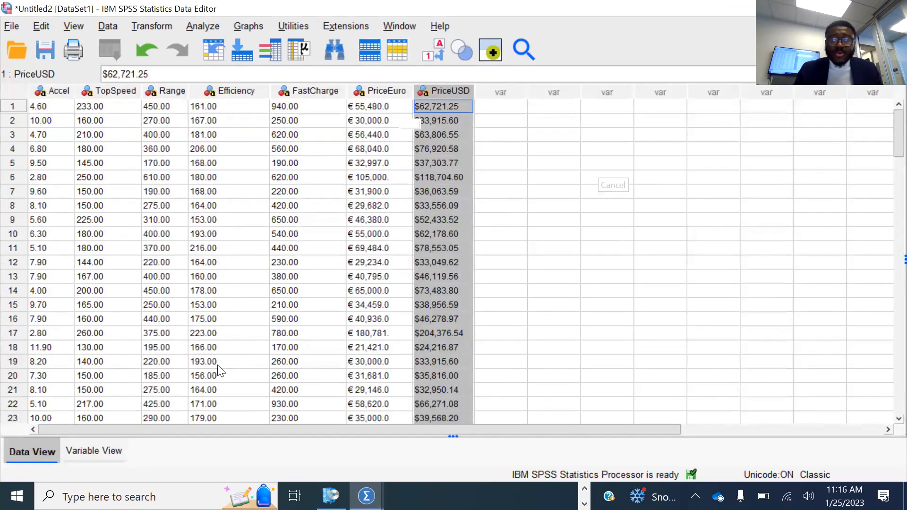
Change the type of the PriceUSD variable to Dollar
click(100, 449)
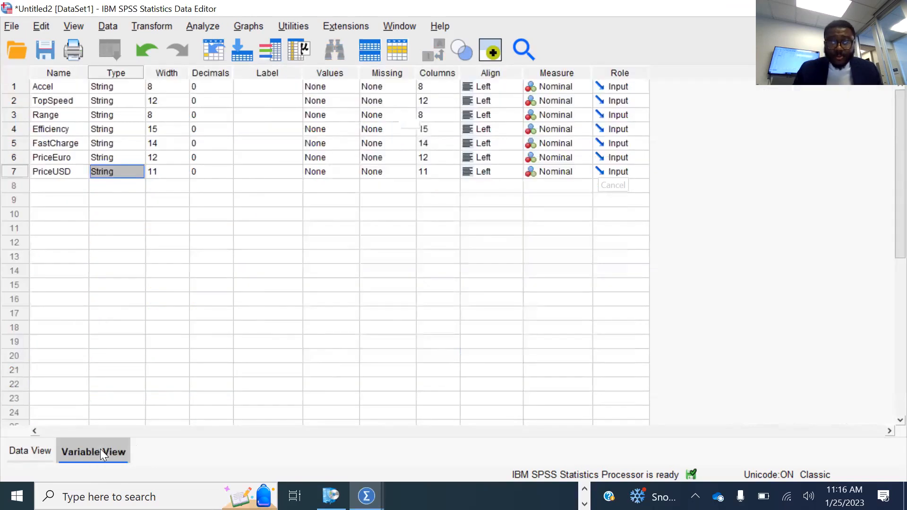
click(140, 172)
click(140, 172)
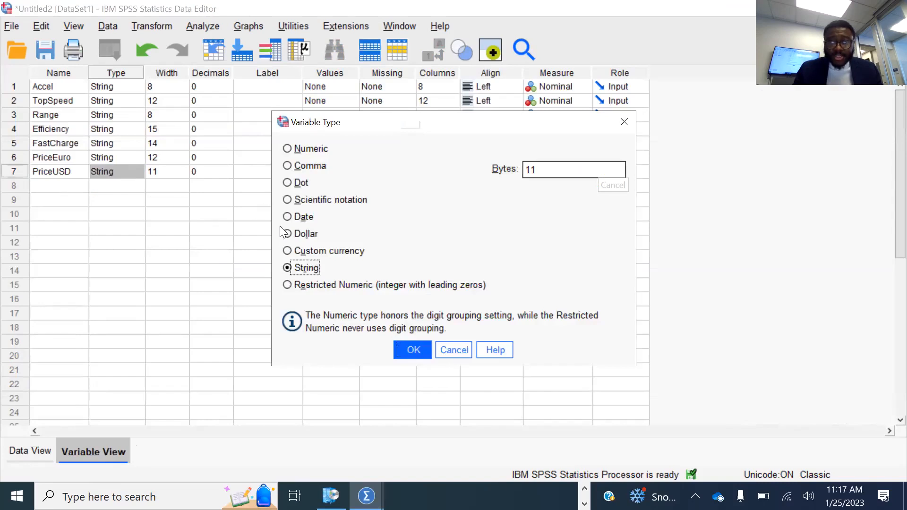
click(296, 233)
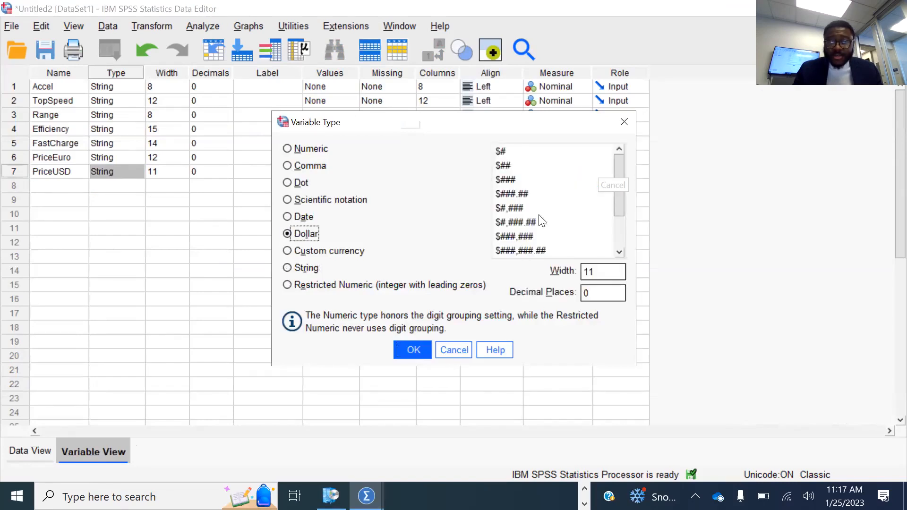
click(619, 251)
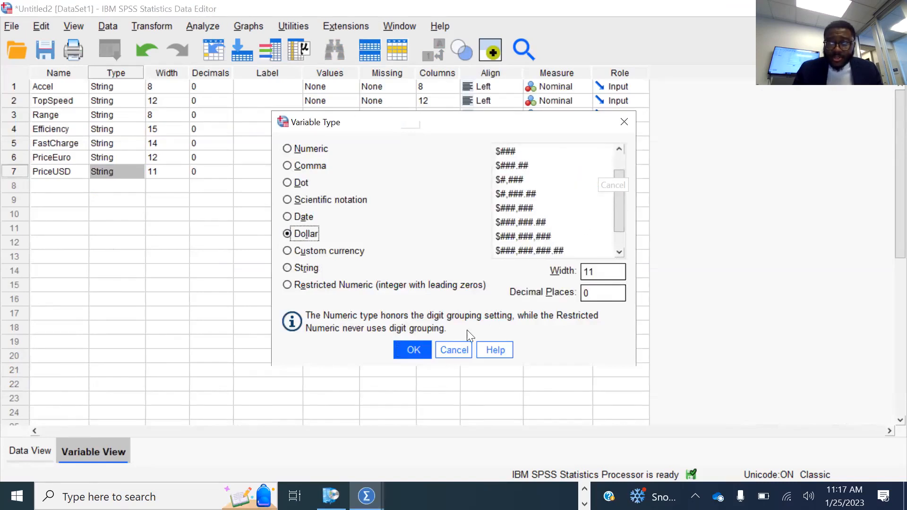
click(422, 347)
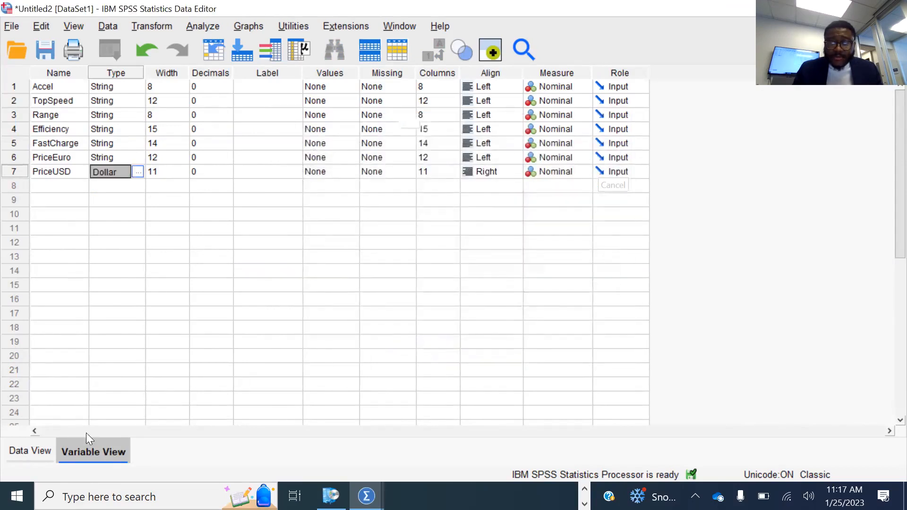
Start a linear regression and set PriceUSD as its dependent variable
click(17, 449)
click(452, 110)
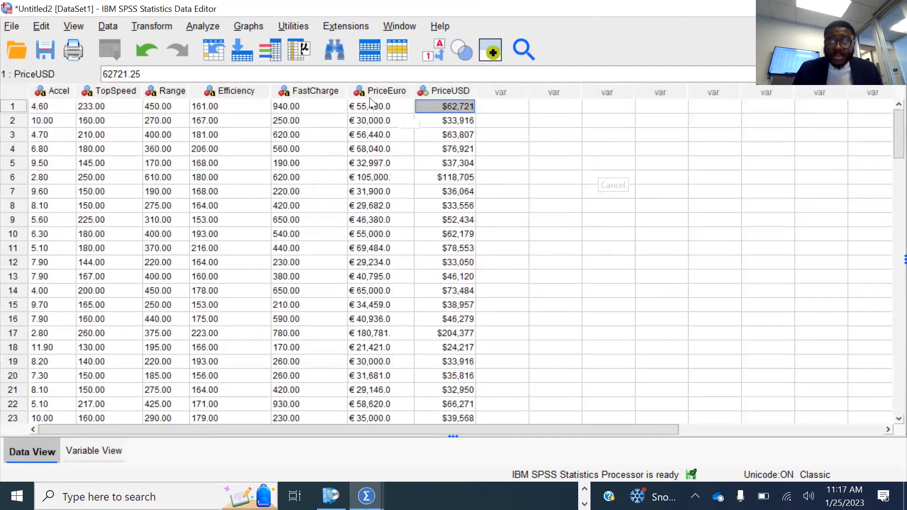
click(200, 26)
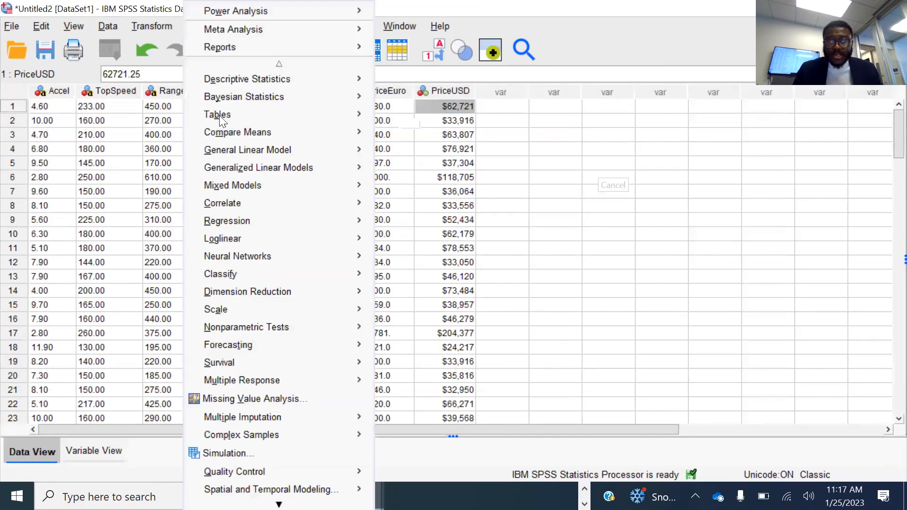
mouse_move(296, 235)
mouse_move(323, 215)
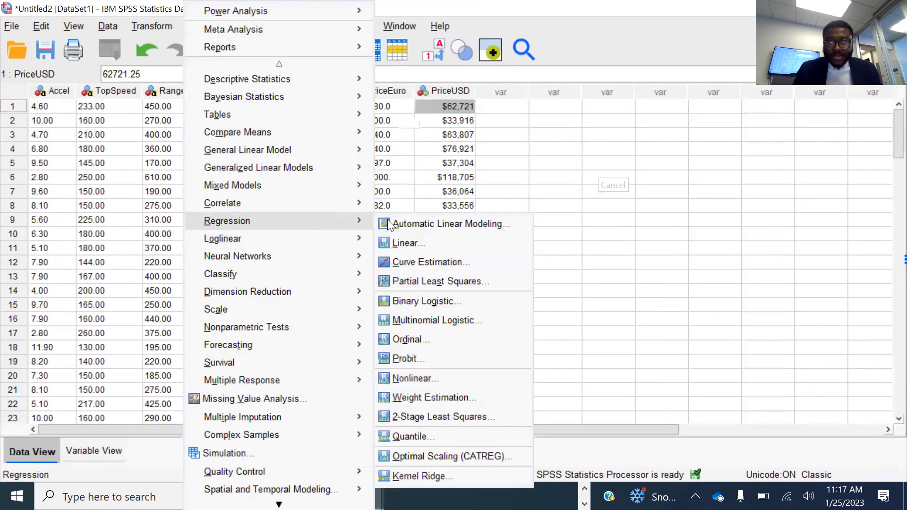
click(405, 242)
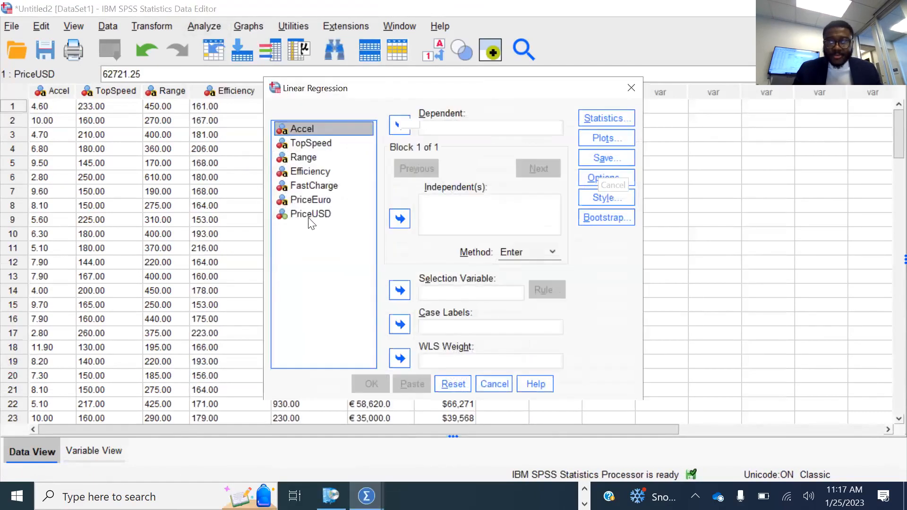
click(317, 213)
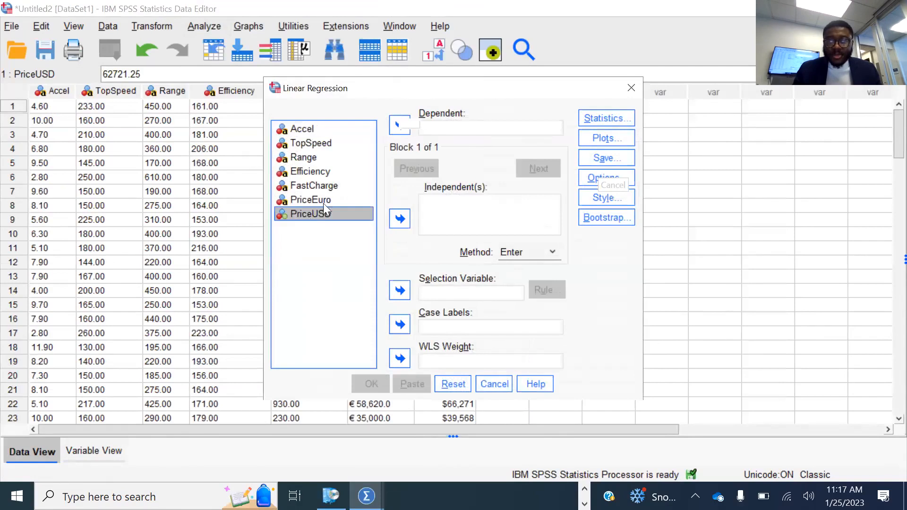
click(398, 125)
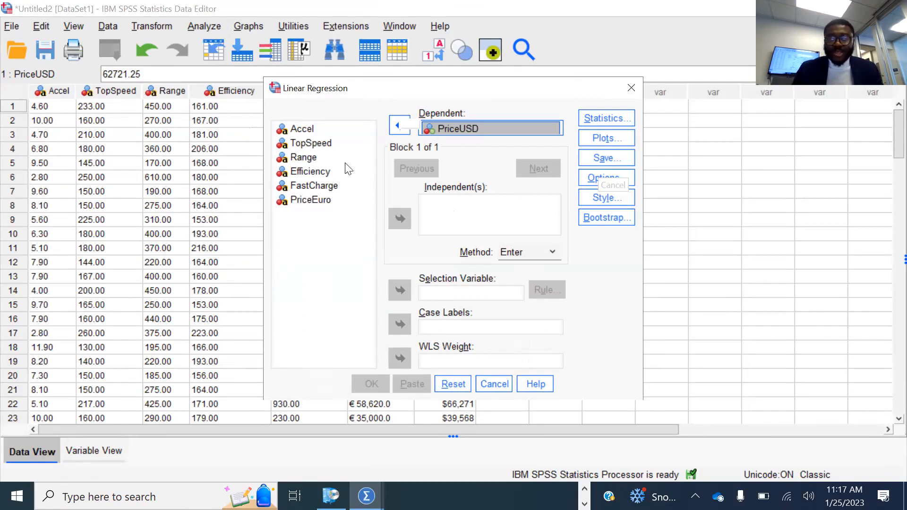
Try to add Accel through FastCharge as independent variables of the regression, and close the regression setup
click(318, 132)
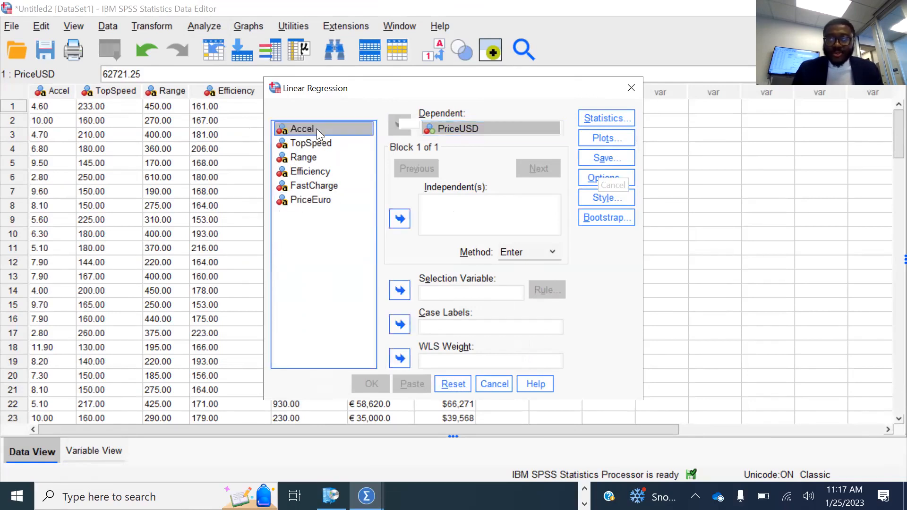
shift+click(314, 187)
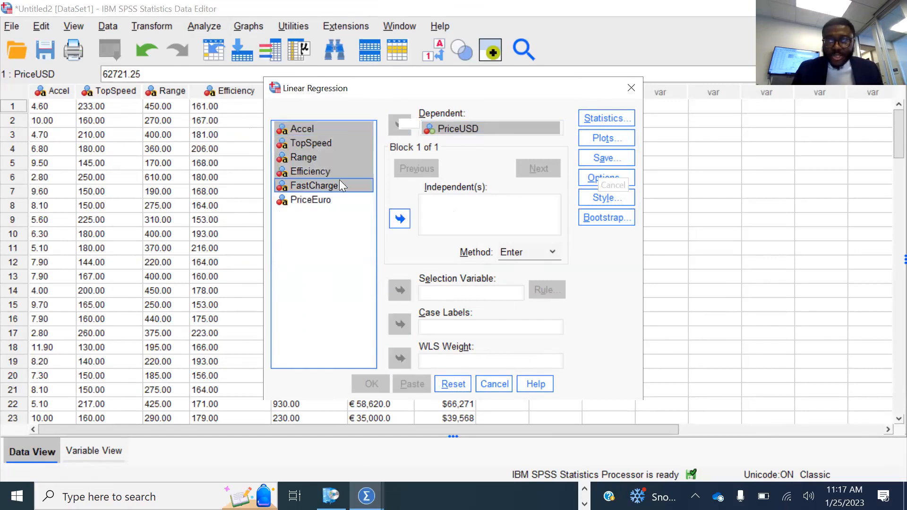
click(398, 220)
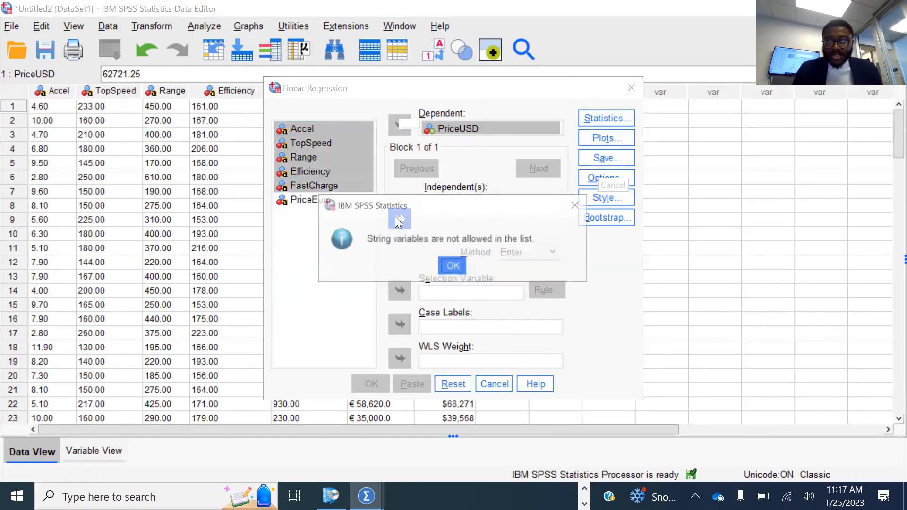
click(458, 265)
click(490, 385)
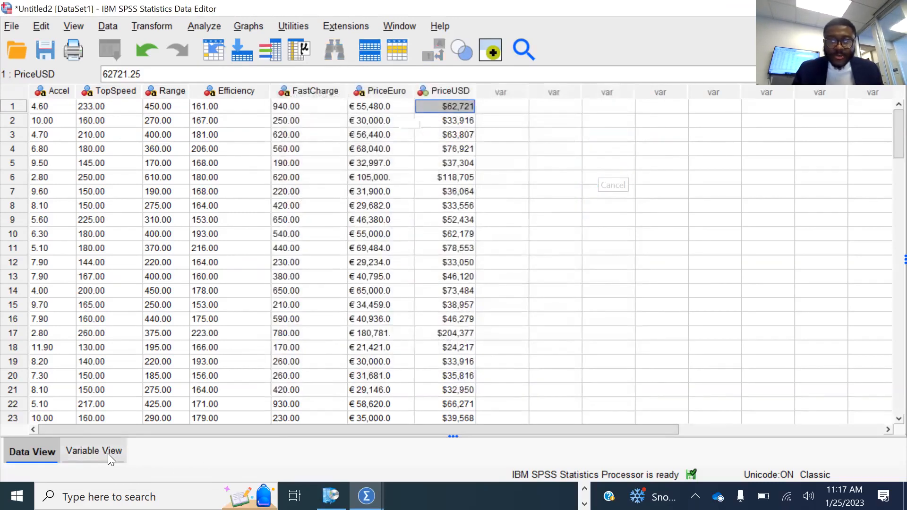
Change the type of the Accel variable to Numeric in the variable definitions
click(104, 453)
click(124, 89)
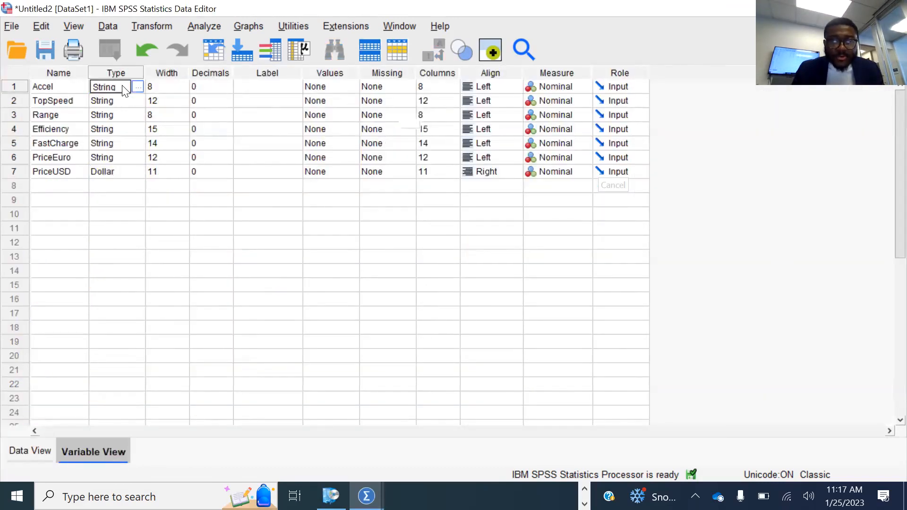
click(136, 86)
click(295, 147)
click(429, 349)
Change the types of the TopSpeed and Range variables to Numeric
click(131, 105)
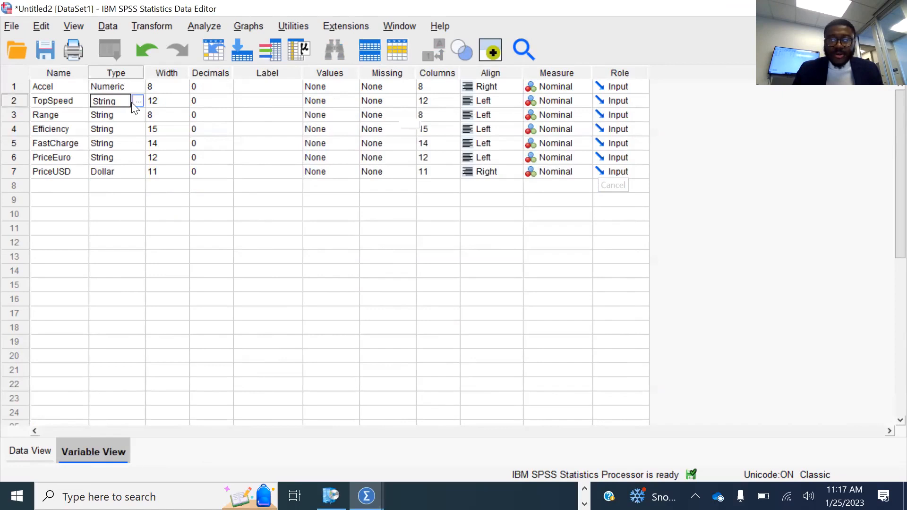
click(137, 102)
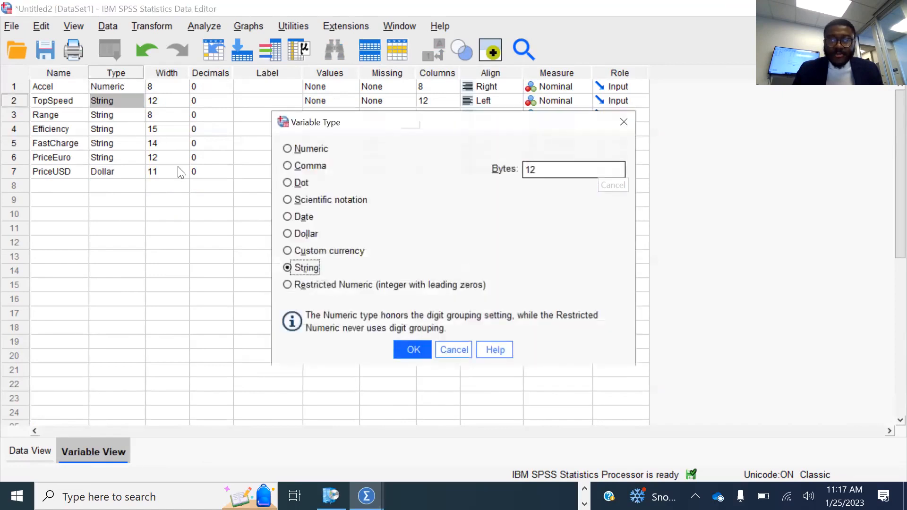
click(294, 150)
click(402, 350)
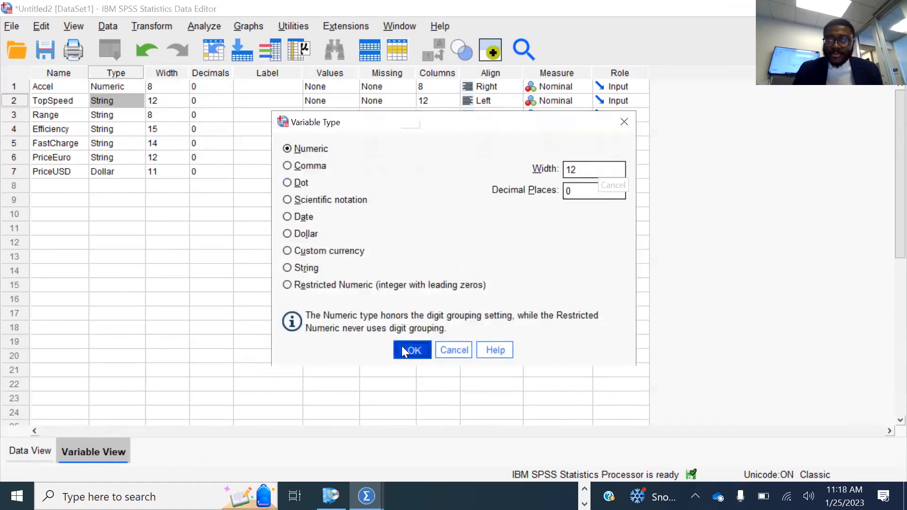
double_click(138, 117)
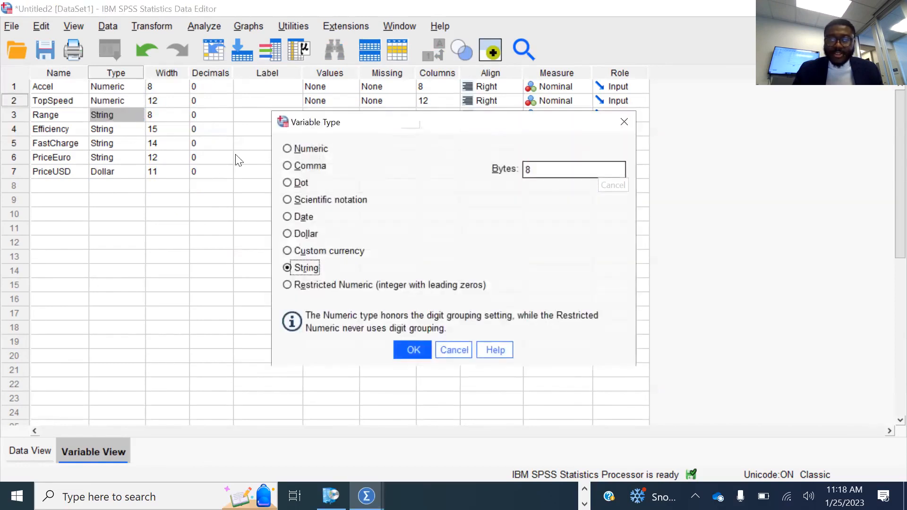
click(293, 148)
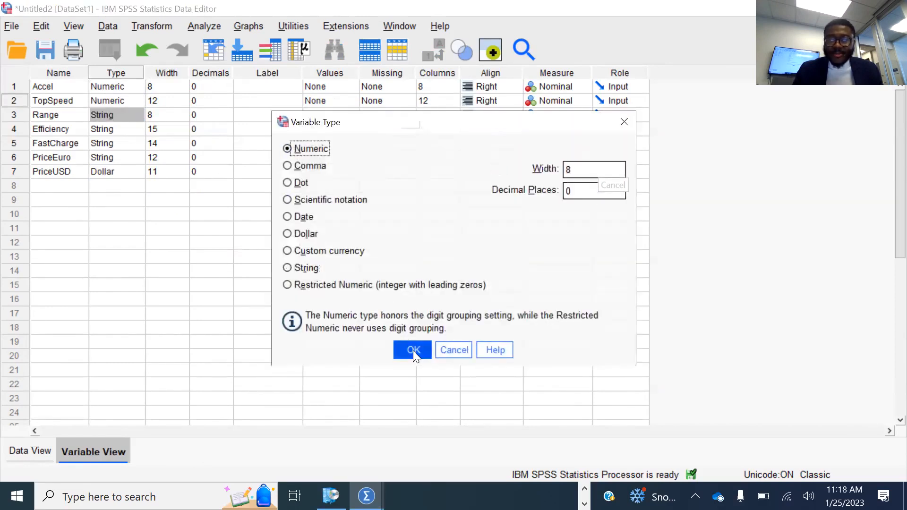
click(413, 350)
Change the types of the Efficiency and FastCharge variables to Numeric
click(136, 129)
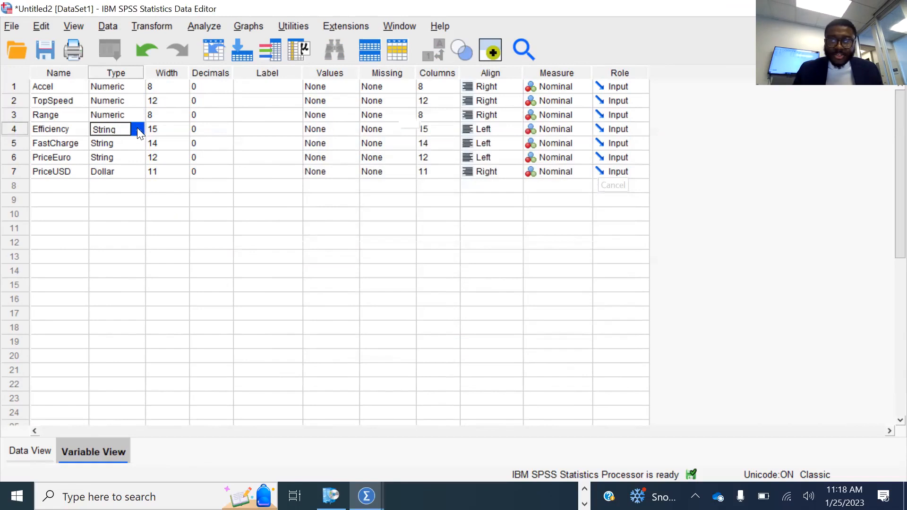
click(138, 129)
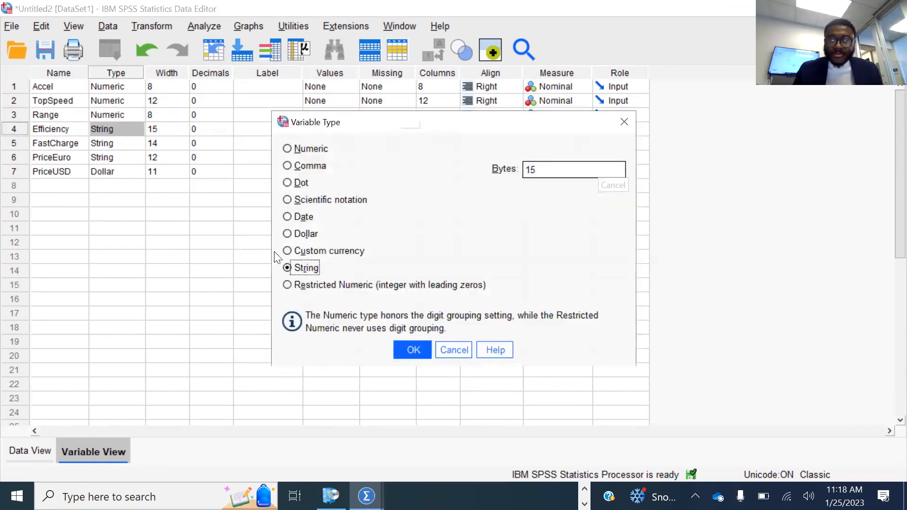
click(312, 149)
click(414, 350)
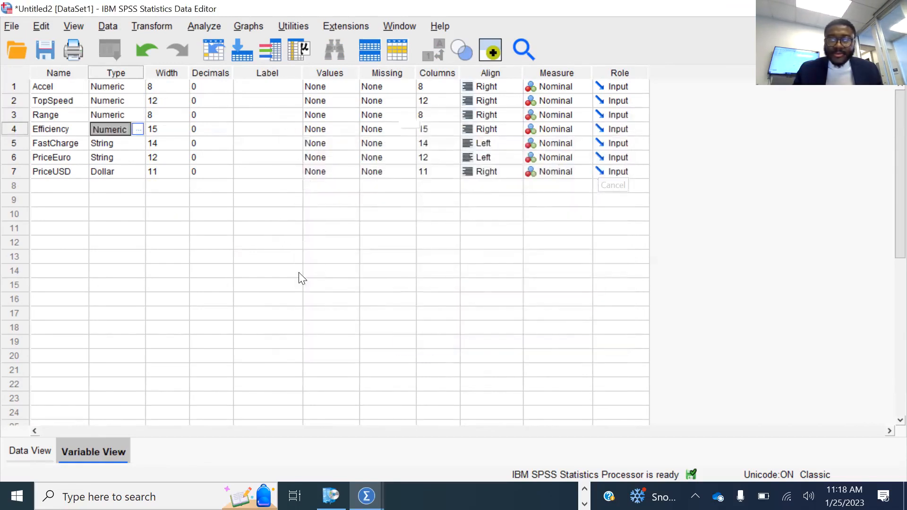
click(127, 145)
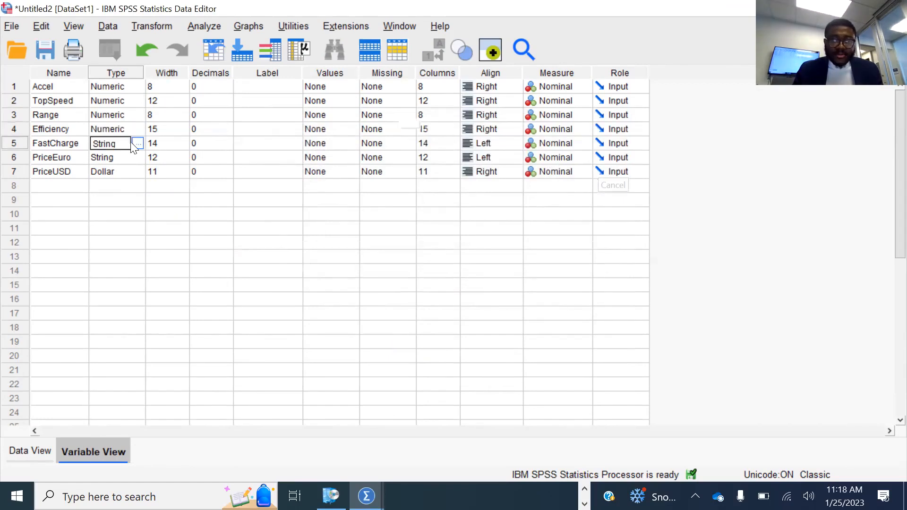
click(137, 143)
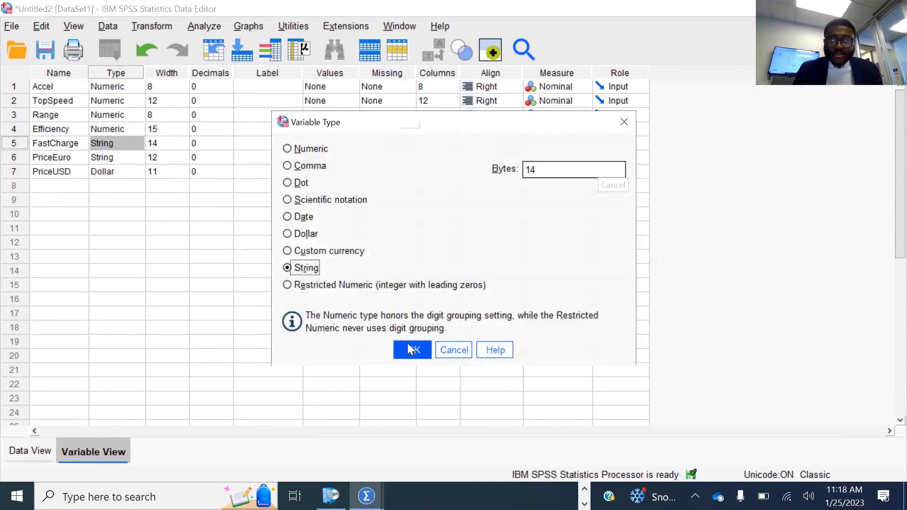
click(305, 148)
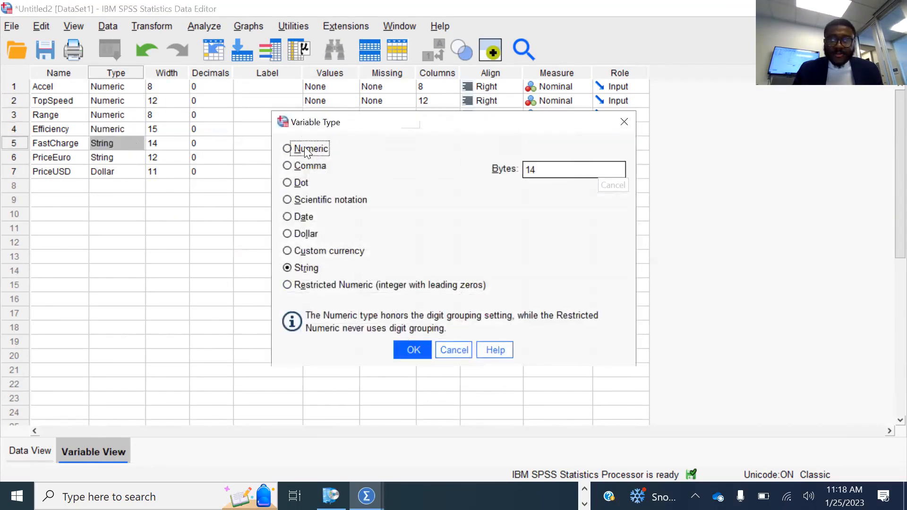
click(417, 348)
Set up a new linear regression on the data with PriceUSD as the dependent variable
click(32, 452)
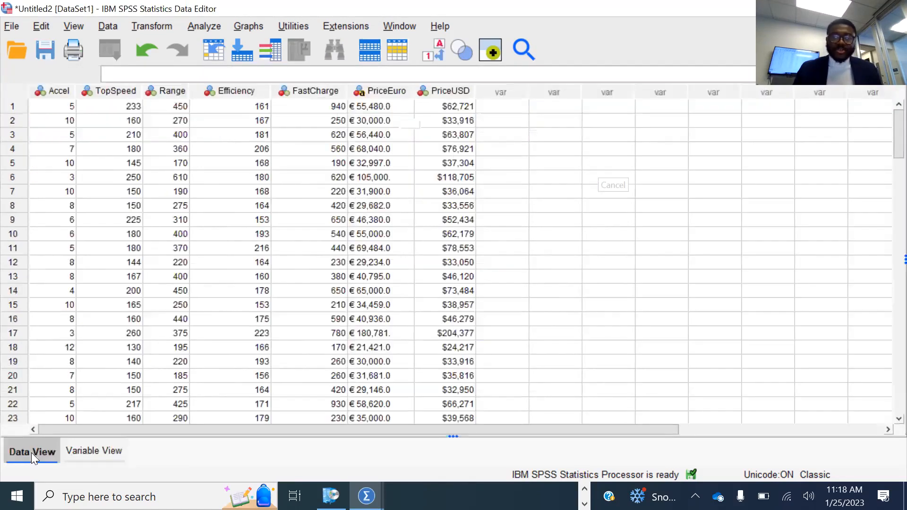
click(198, 25)
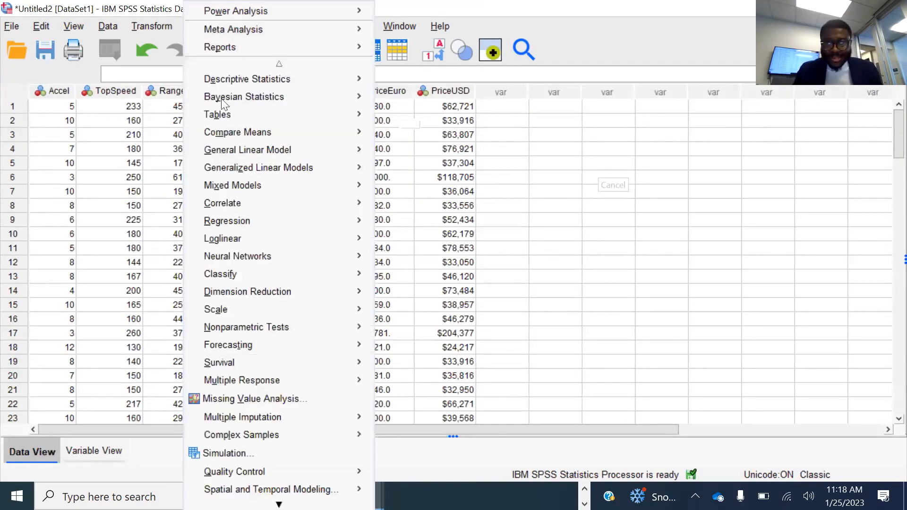
mouse_move(360, 221)
click(406, 239)
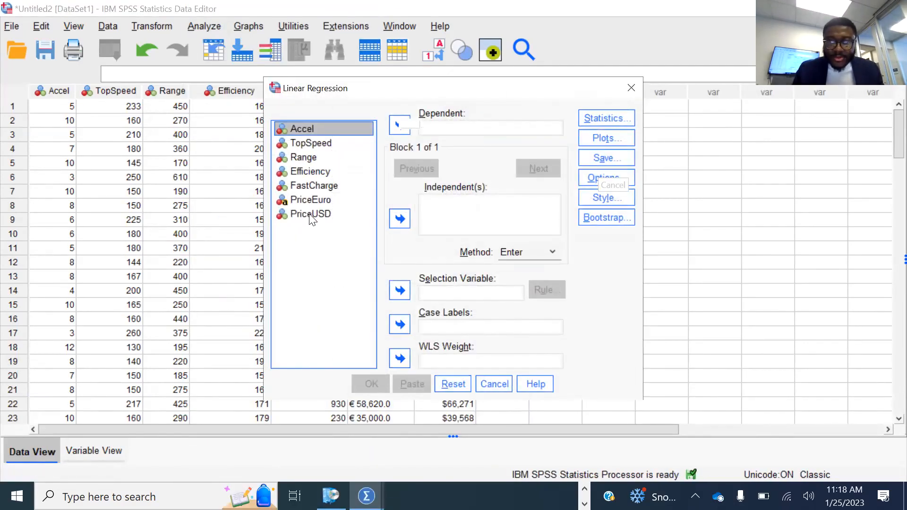
click(311, 215)
click(397, 125)
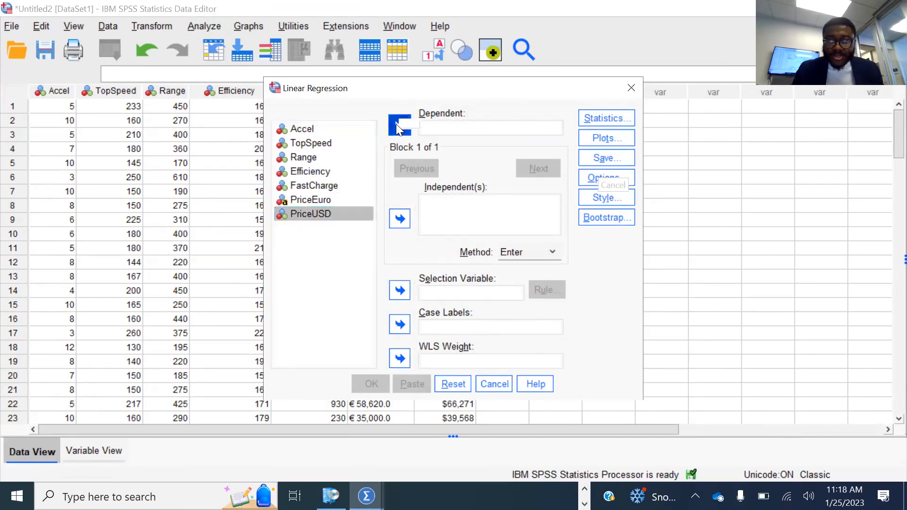
Add Accel, TopSpeed, Range, Efficiency and FastCharge as the independent variables of the regression
click(310, 128)
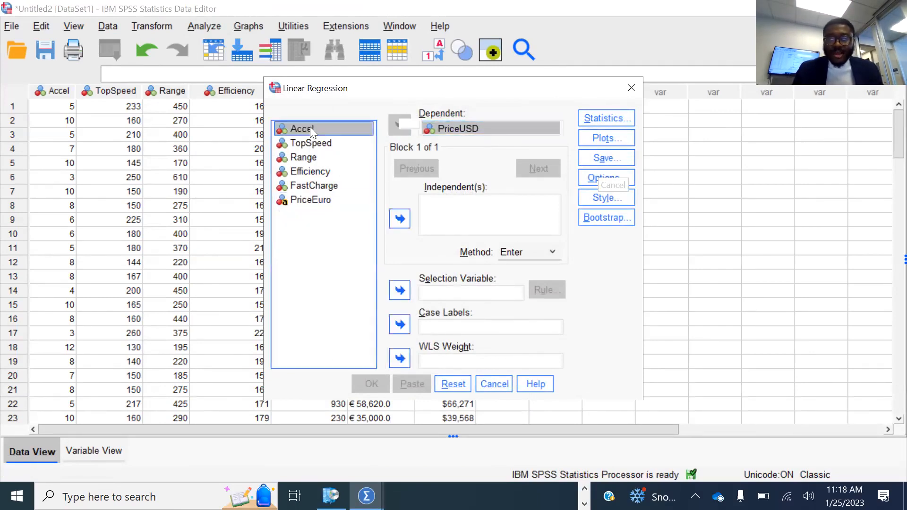
shift+click(301, 187)
click(402, 219)
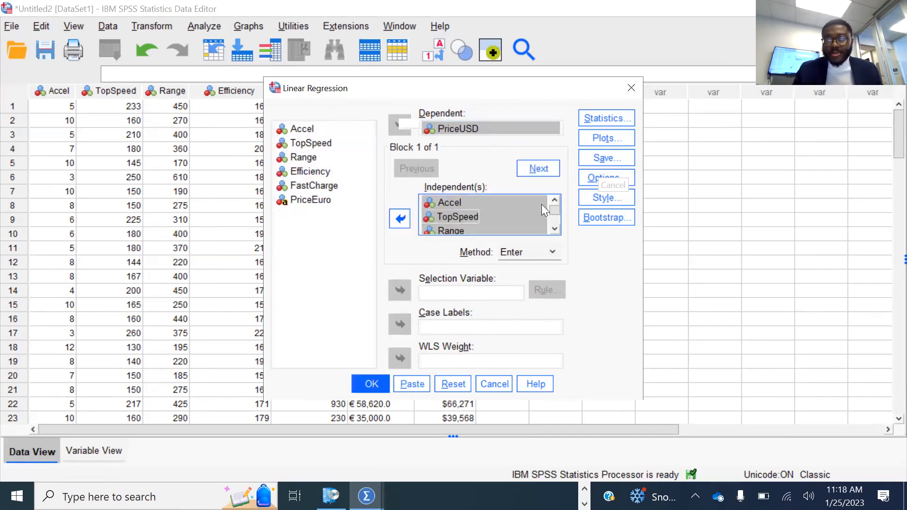
Include Descriptives in the statistics of the linear regression
click(601, 114)
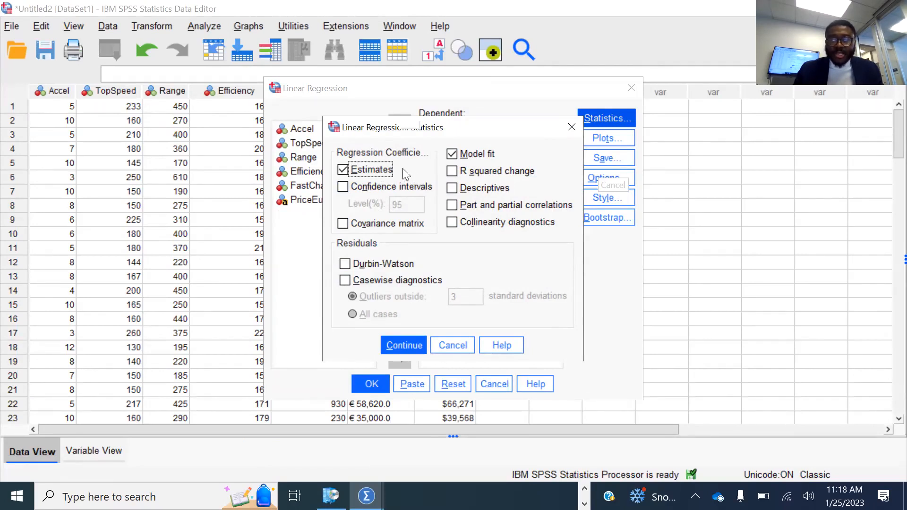
click(453, 188)
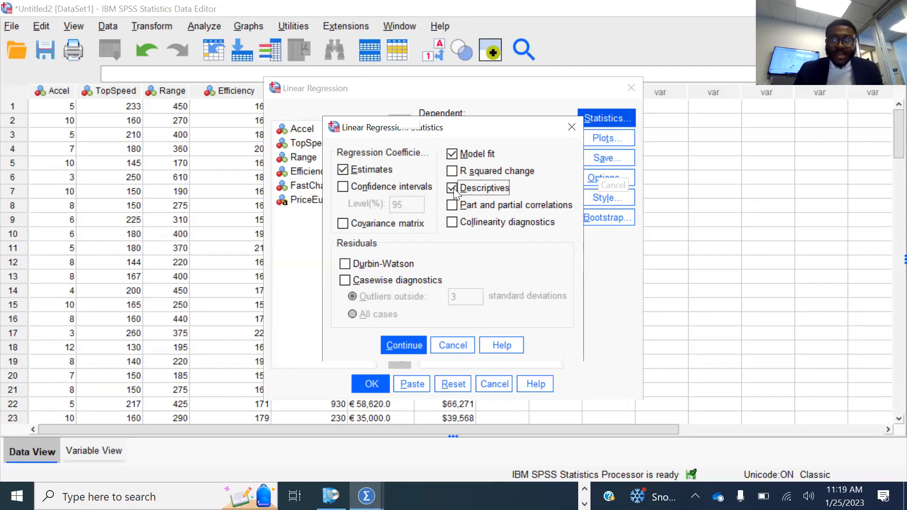
click(400, 348)
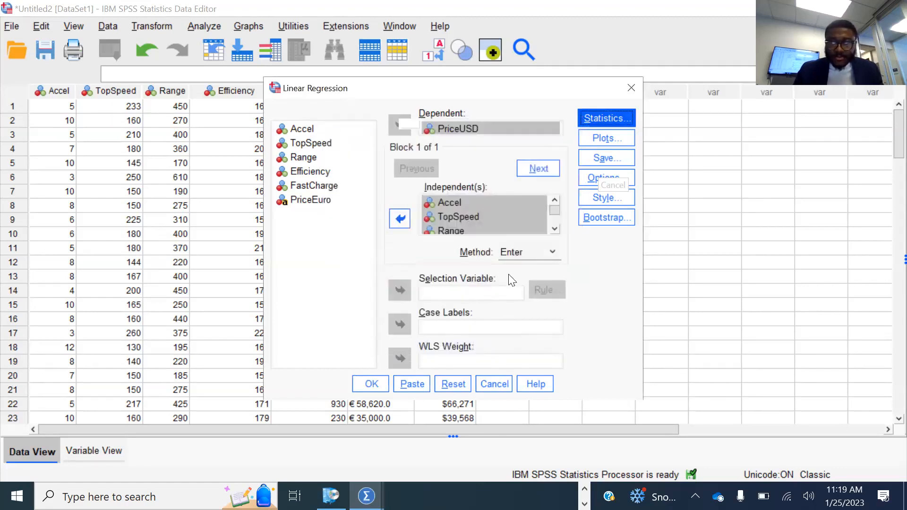
Define a regression scatter plot with *ZRESID on the Y axis and *ZPRED on the X axis
click(607, 139)
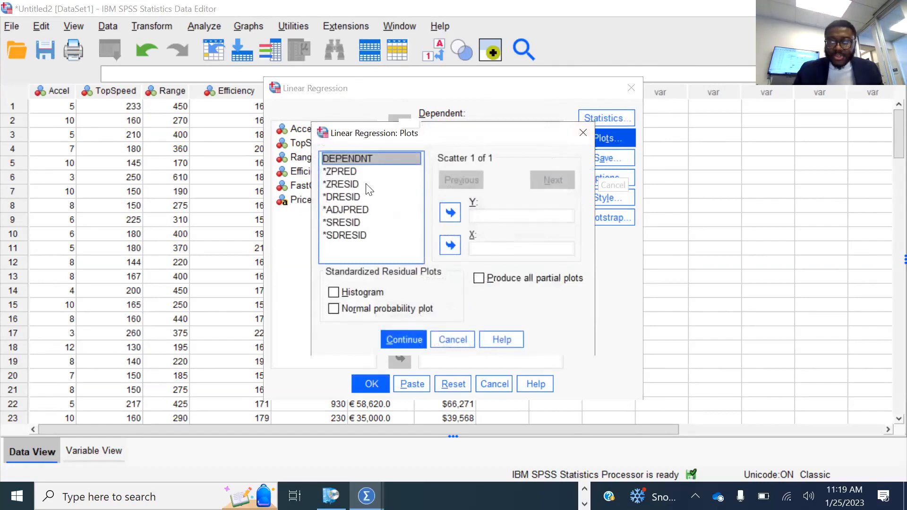
click(350, 184)
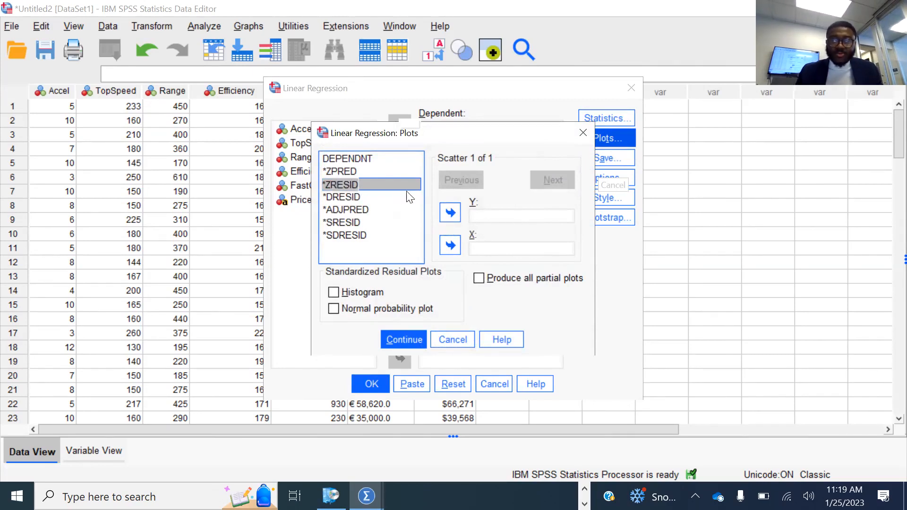
click(452, 212)
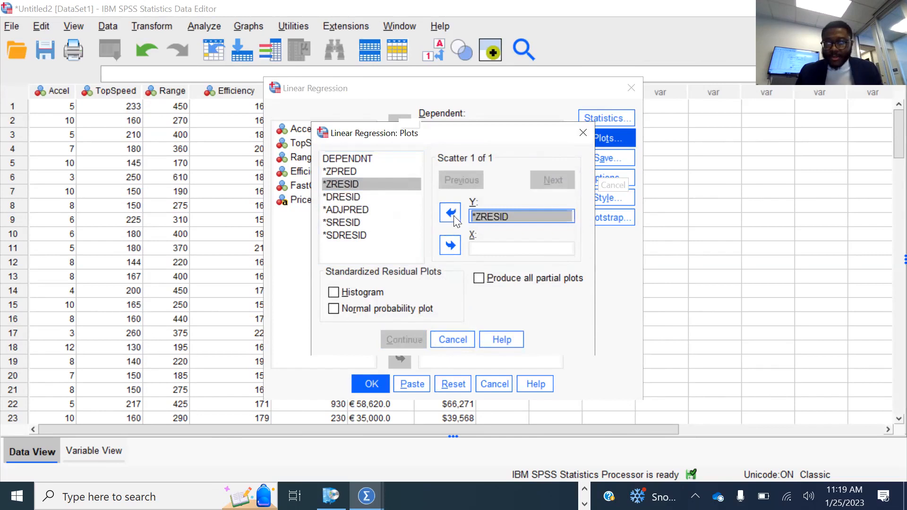
click(341, 171)
click(450, 246)
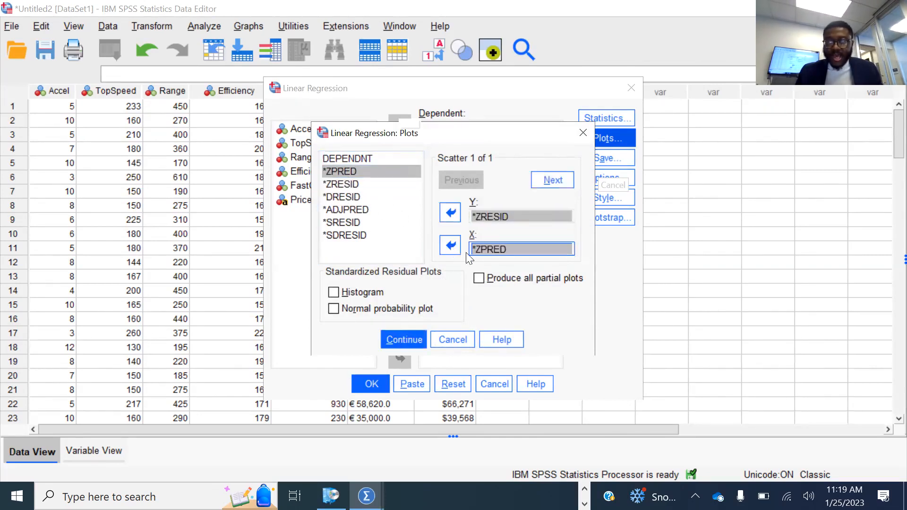
Accept the scatter plot settings and paste the linear regression command as syntax into a maximized Syntax Editor
click(402, 340)
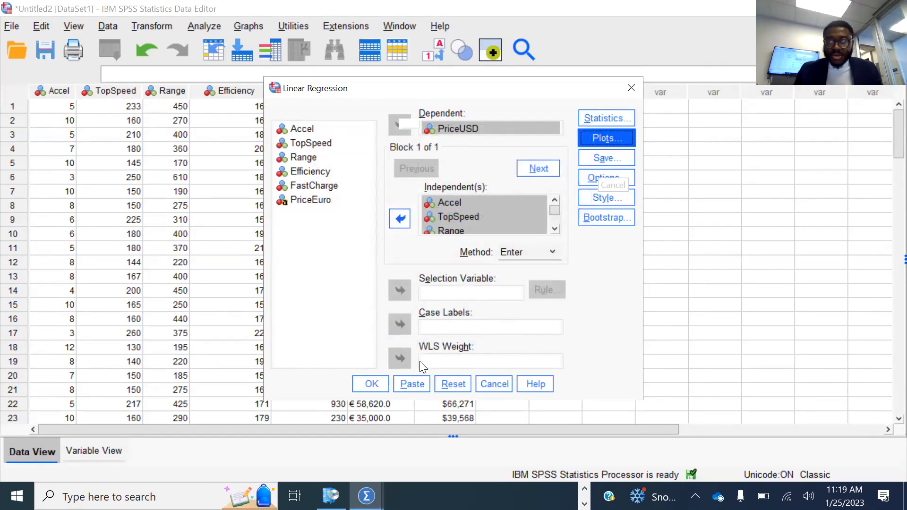
click(406, 385)
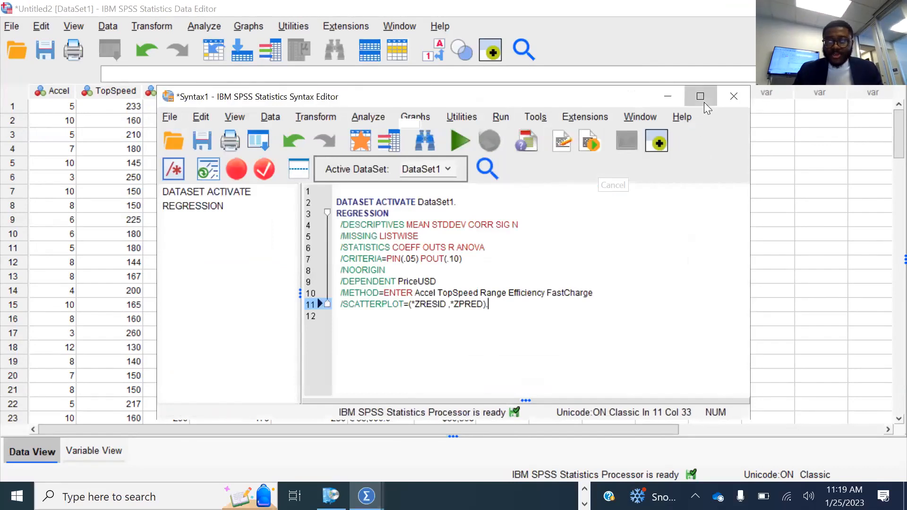
click(701, 98)
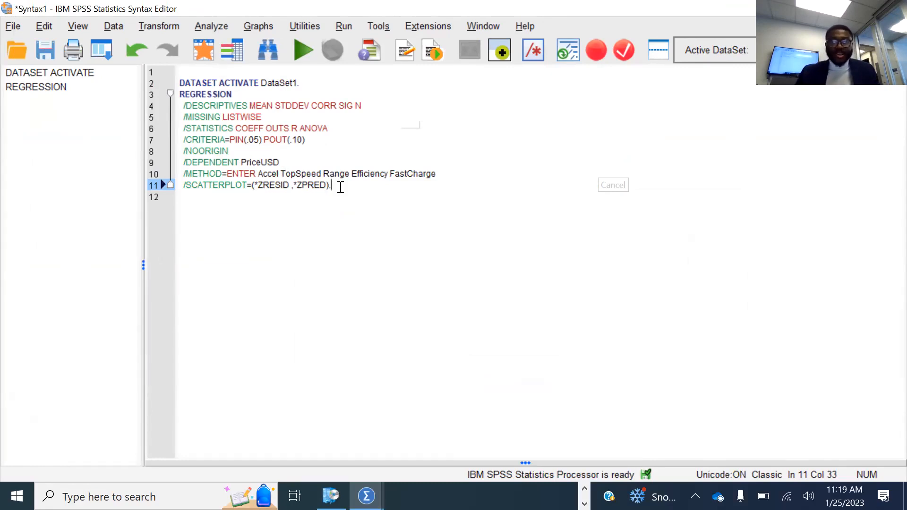
Run the whole pasted syntax from DATASET ACTIVATE to SCATTERPLOT and maximize the output viewer
drag(340, 188, 186, 83)
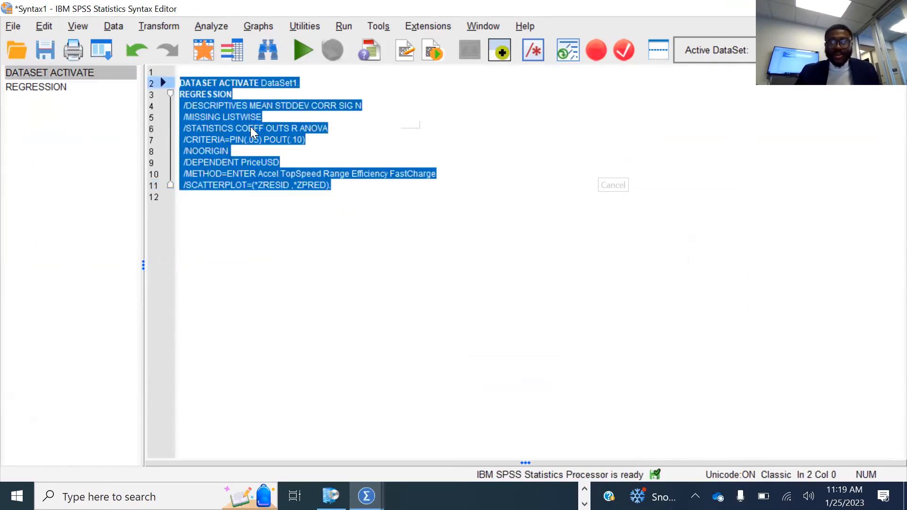
click(301, 49)
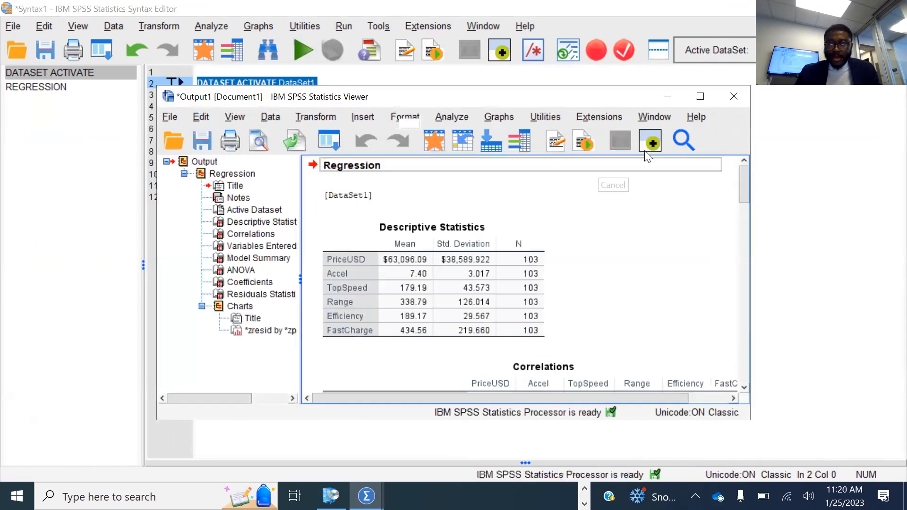
click(698, 97)
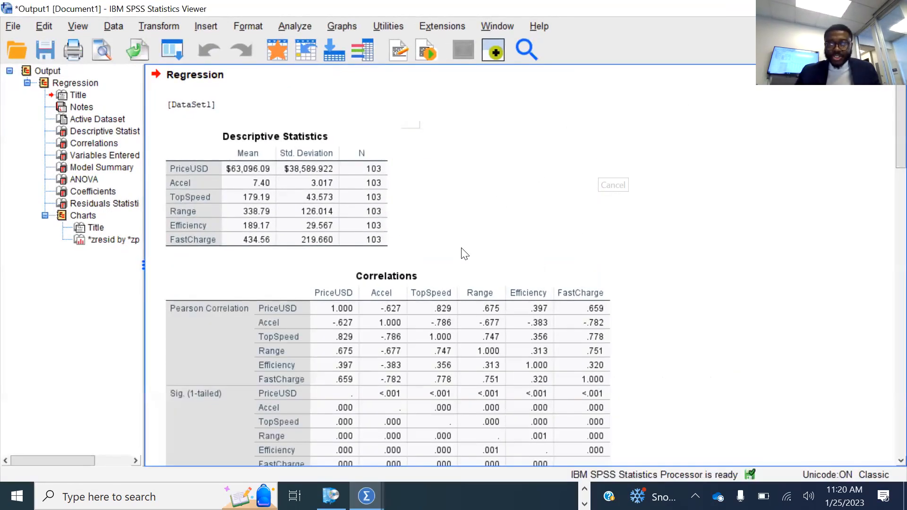
Examine the regression output: descriptive statistics, correlations, model summary, ANOVA, coefficients, residuals statistics and the scatterplot
scroll(465, 254, down, 3)
scroll(465, 254, up, 3)
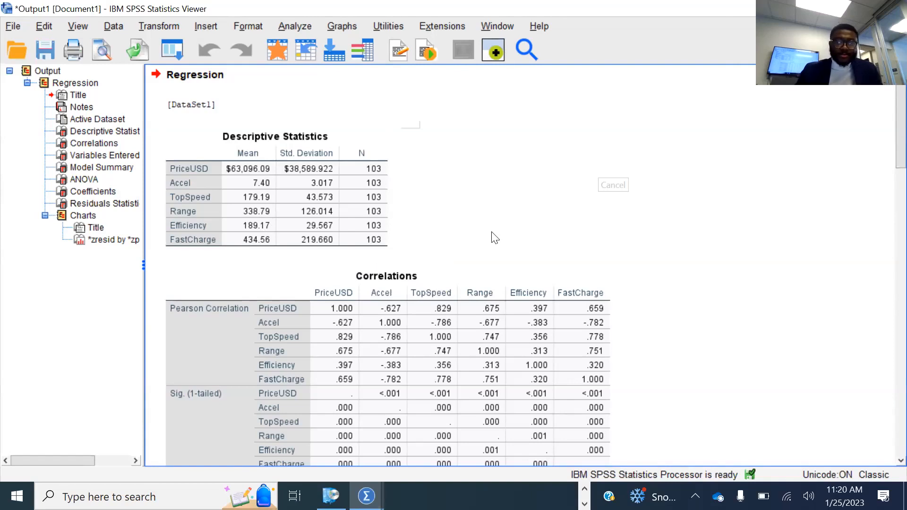
scroll(494, 237, down, 3)
scroll(494, 236, down, 2)
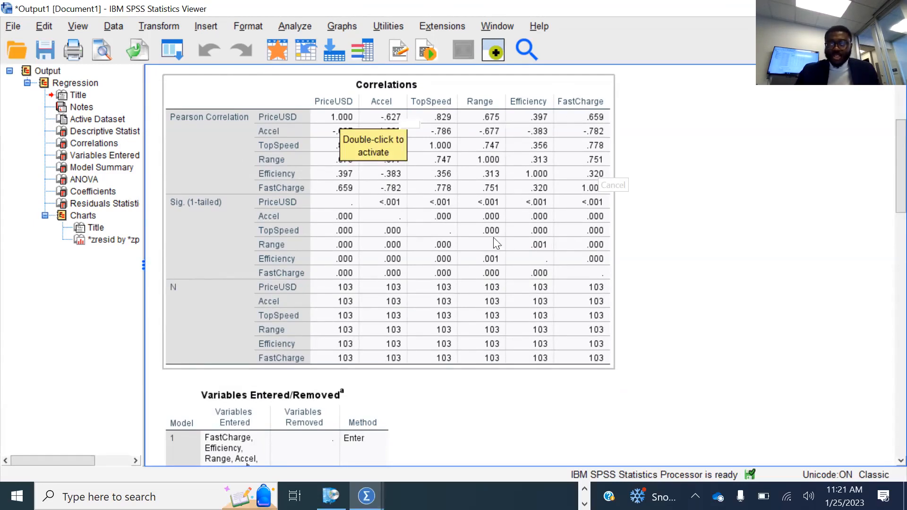
scroll(478, 421, down, 5)
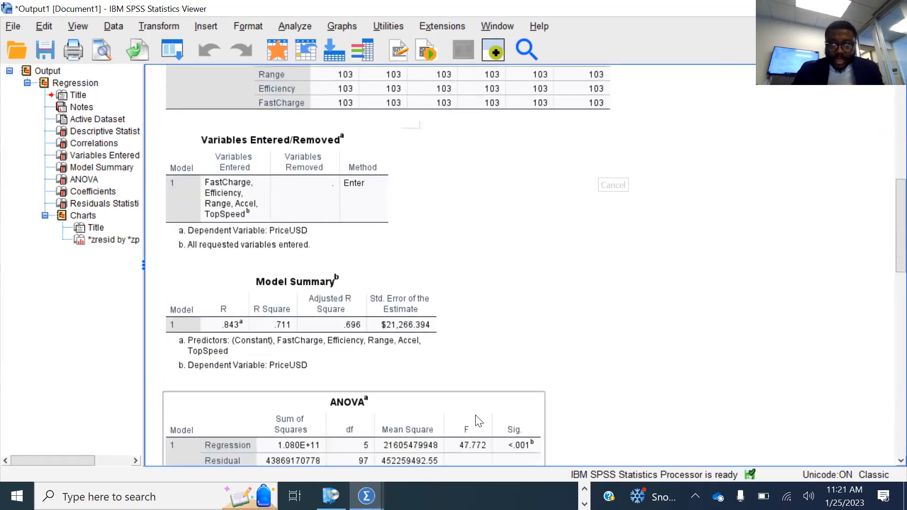
scroll(479, 420, down, 1)
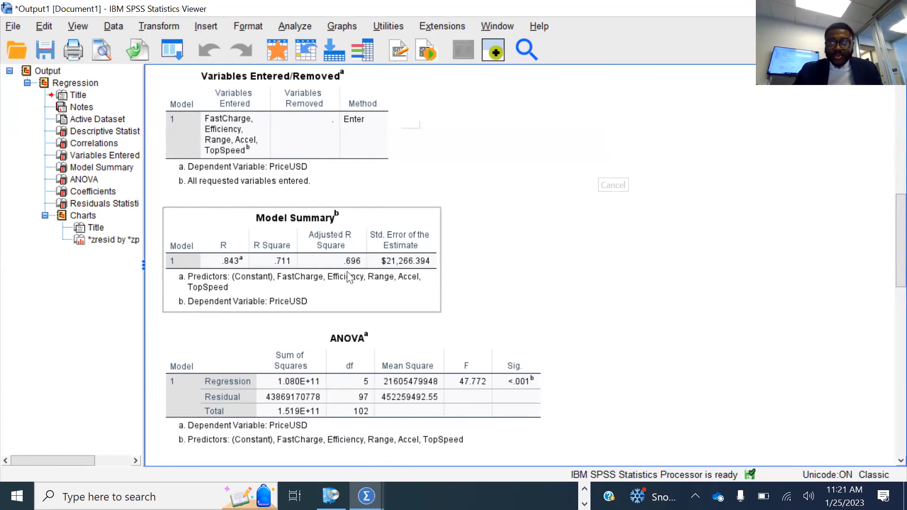
click(446, 343)
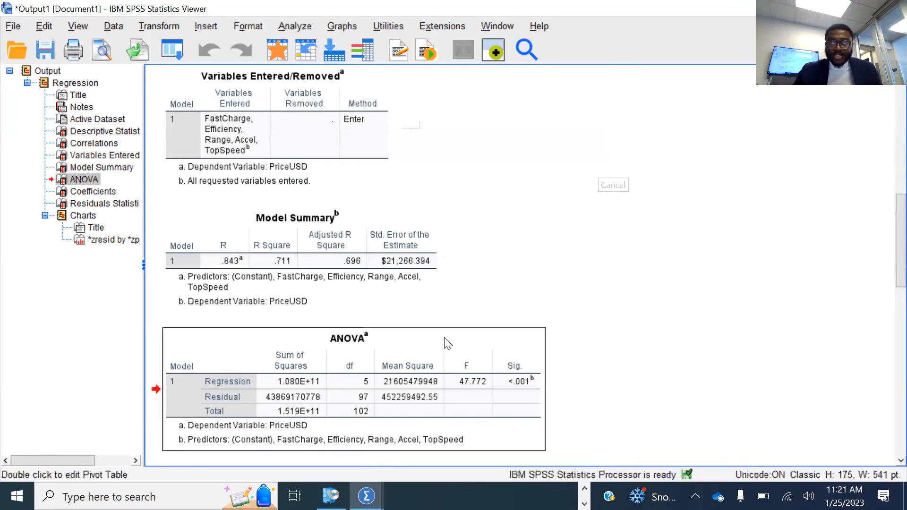
scroll(624, 389, down, 3)
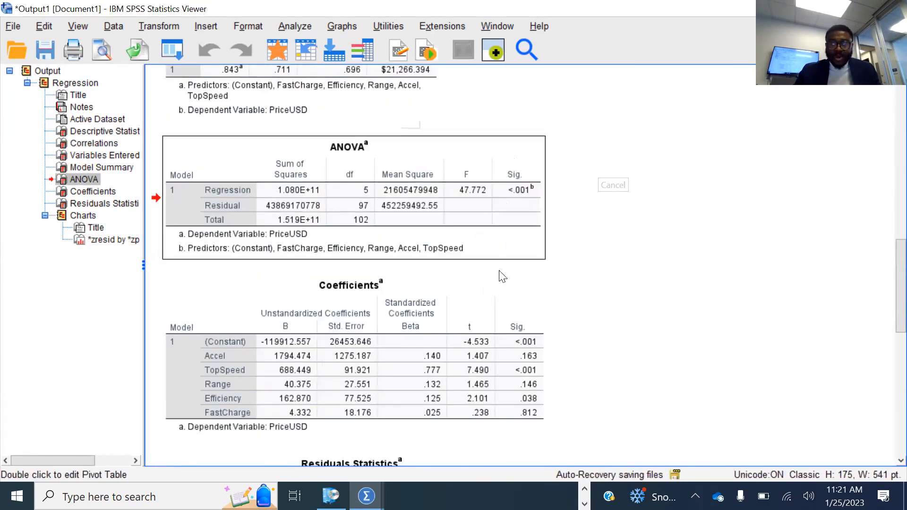
click(205, 308)
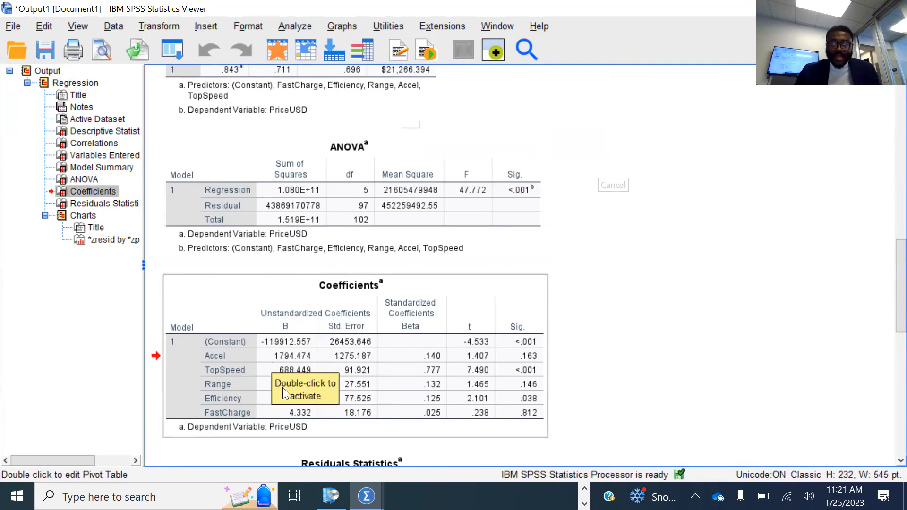
scroll(641, 402, down, 10)
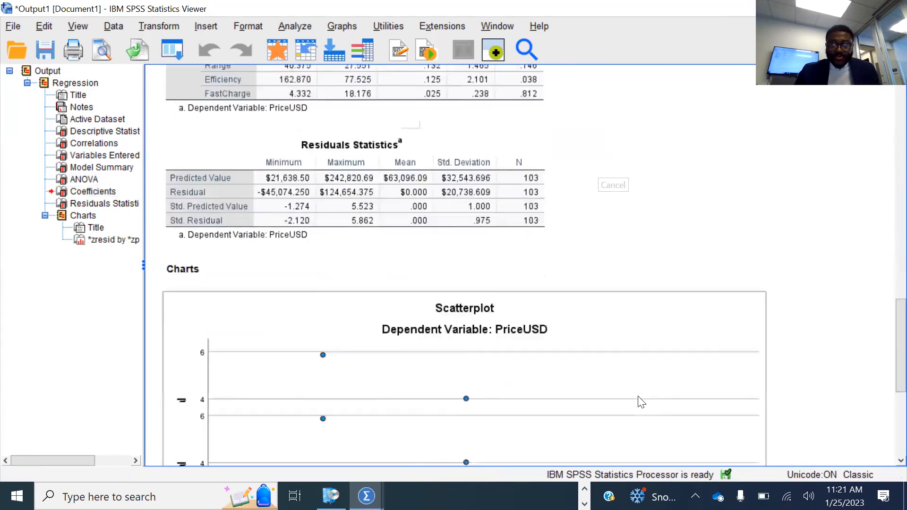
scroll(642, 403, up, 10)
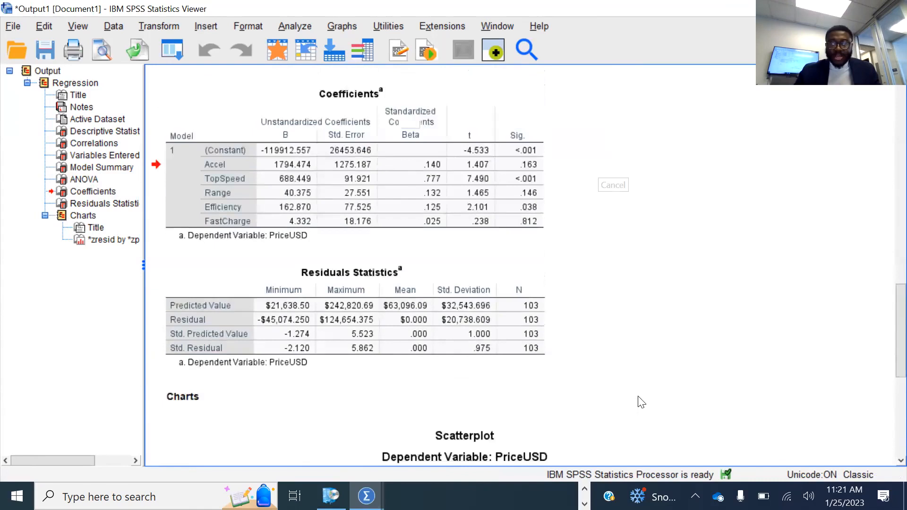
scroll(641, 403, up, 5)
scroll(641, 402, up, 5)
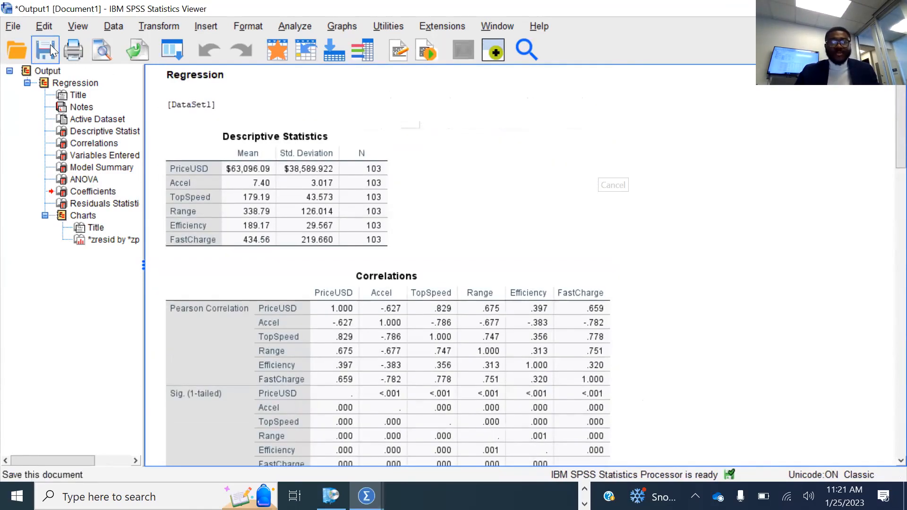
Review the output export settings, including the available document types and the save location, and close them without exporting
click(14, 27)
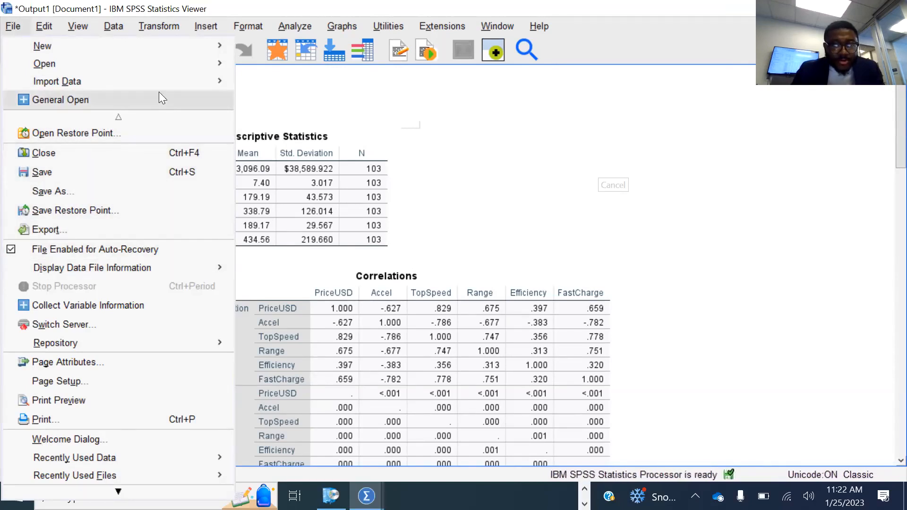
mouse_move(109, 491)
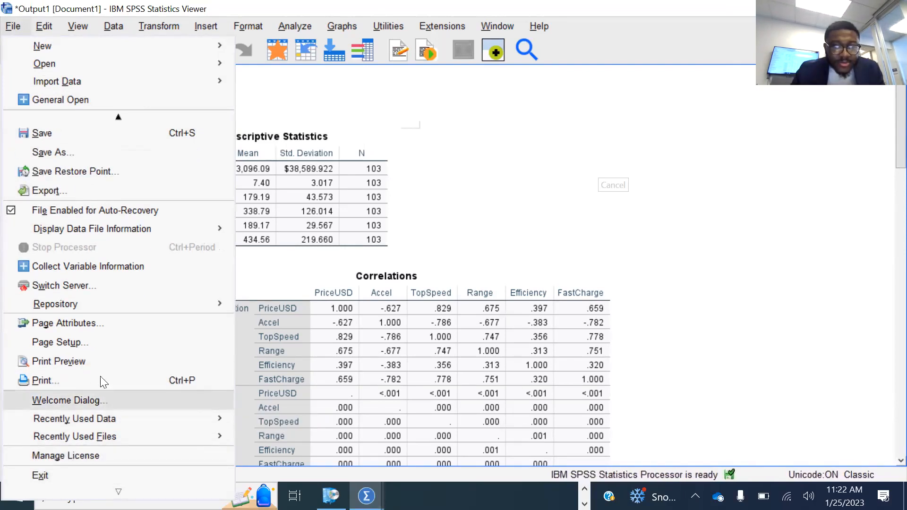
click(91, 195)
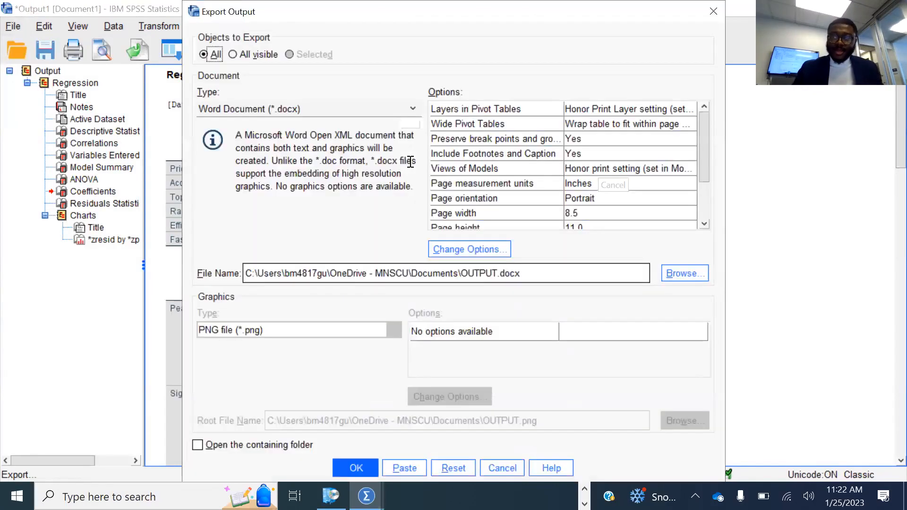
click(314, 110)
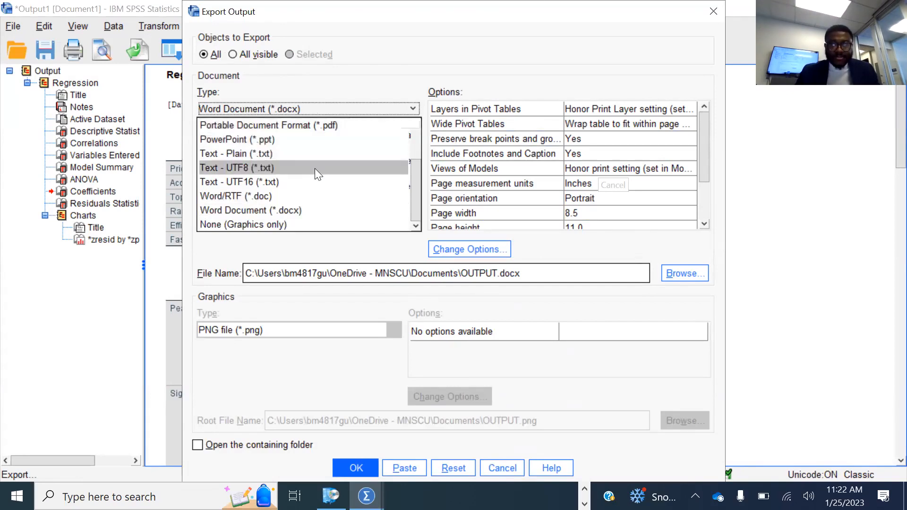
click(329, 247)
click(674, 270)
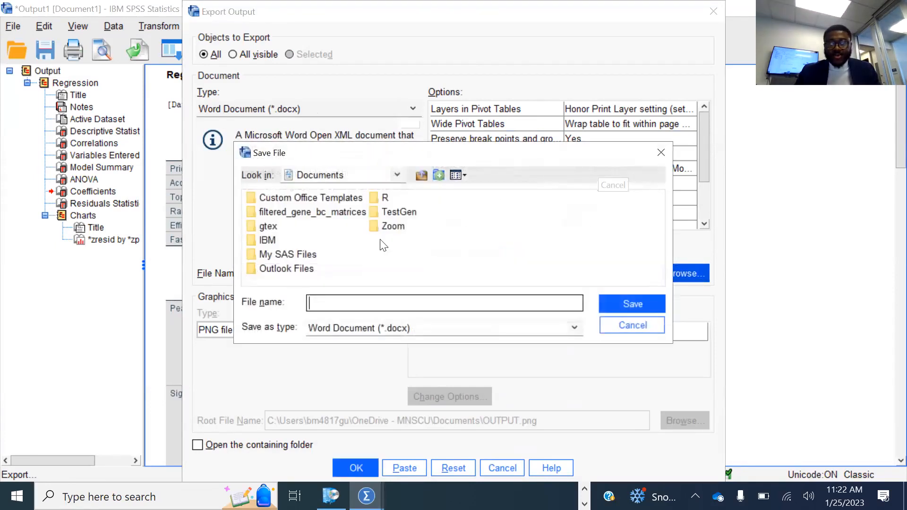
click(661, 152)
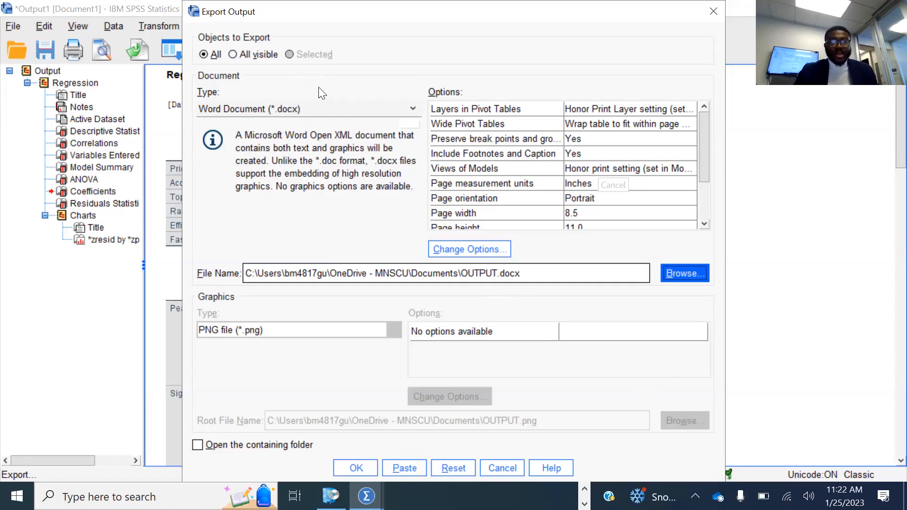
click(306, 103)
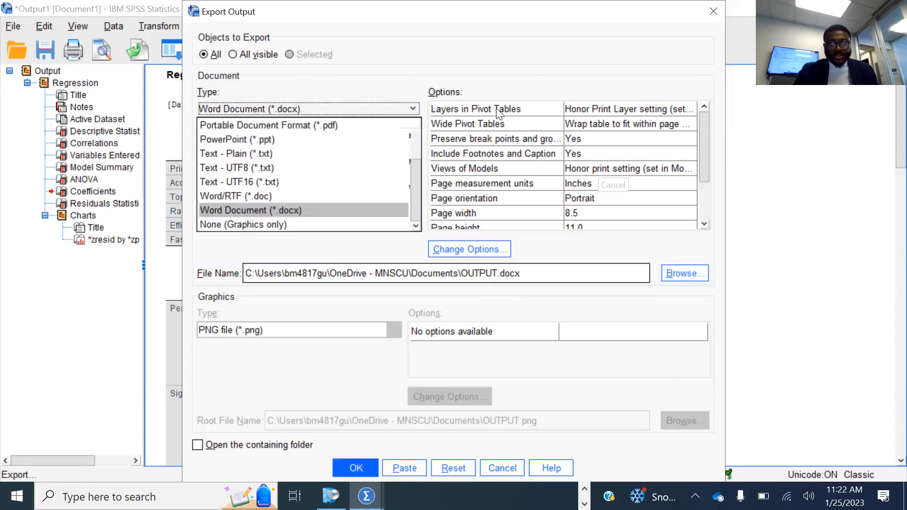
click(714, 14)
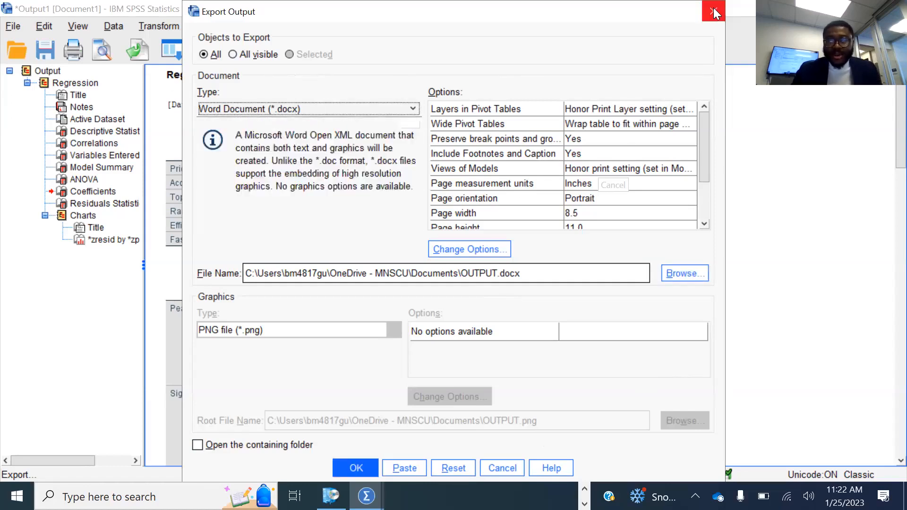
click(714, 13)
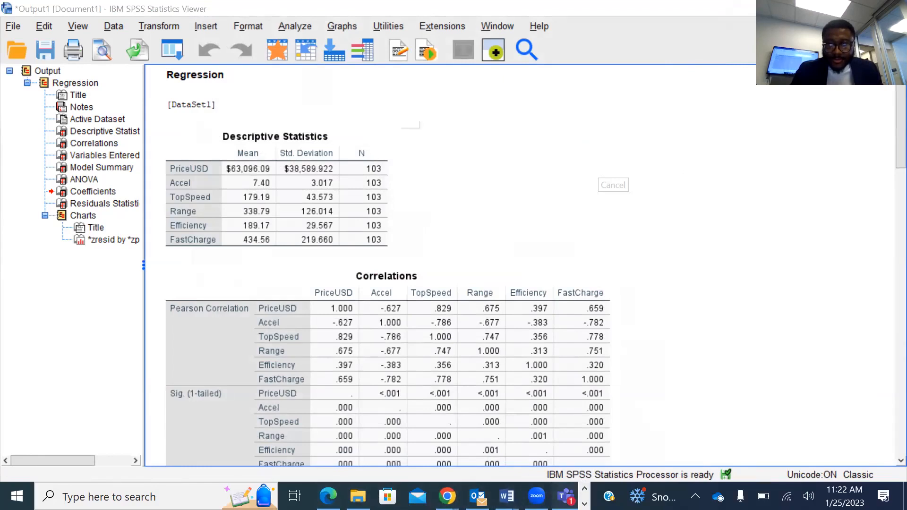
Switch to Microsoft Teams and open the Statistical Consulting and Research Center Workshop - Day 3 presentation from 2022-2023 > Spring 2023 > Workshop
click(566, 496)
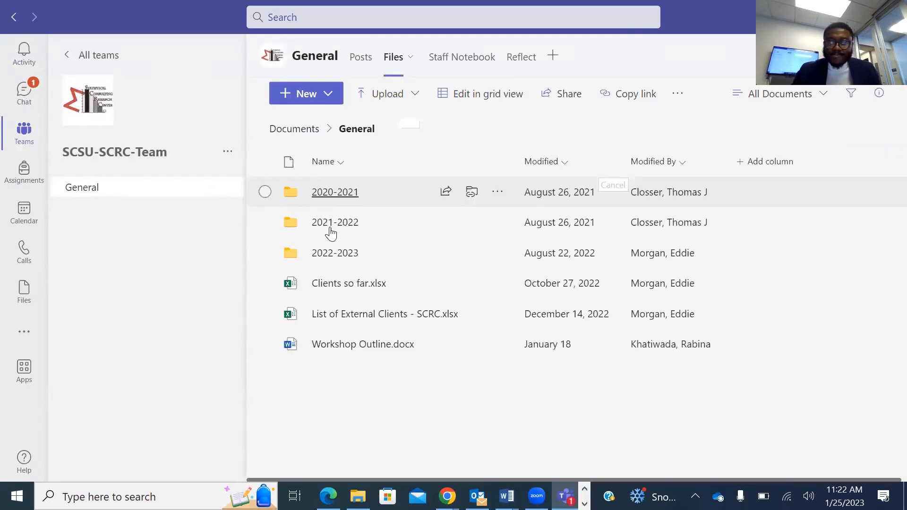
click(329, 258)
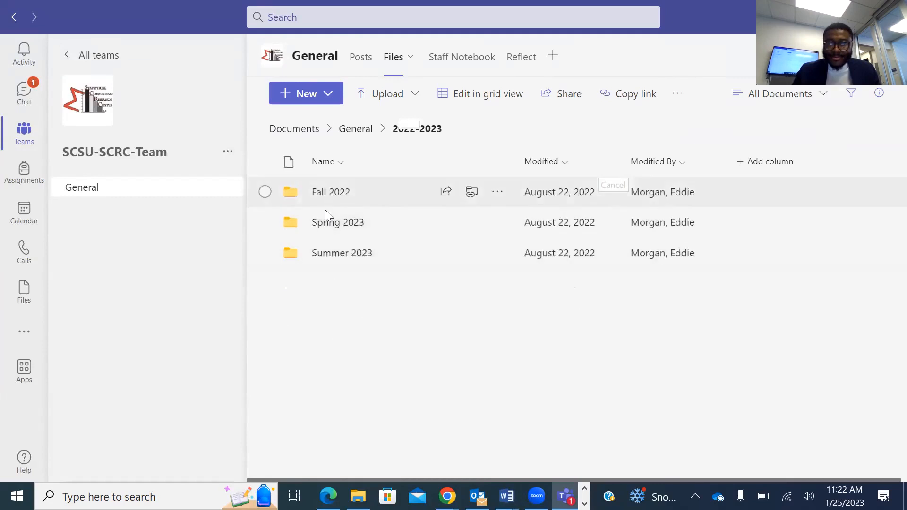
click(325, 227)
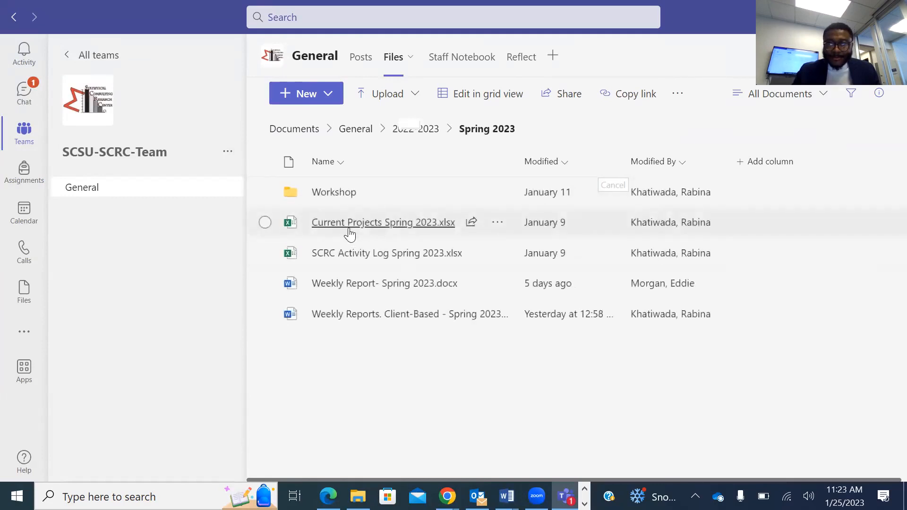
click(334, 198)
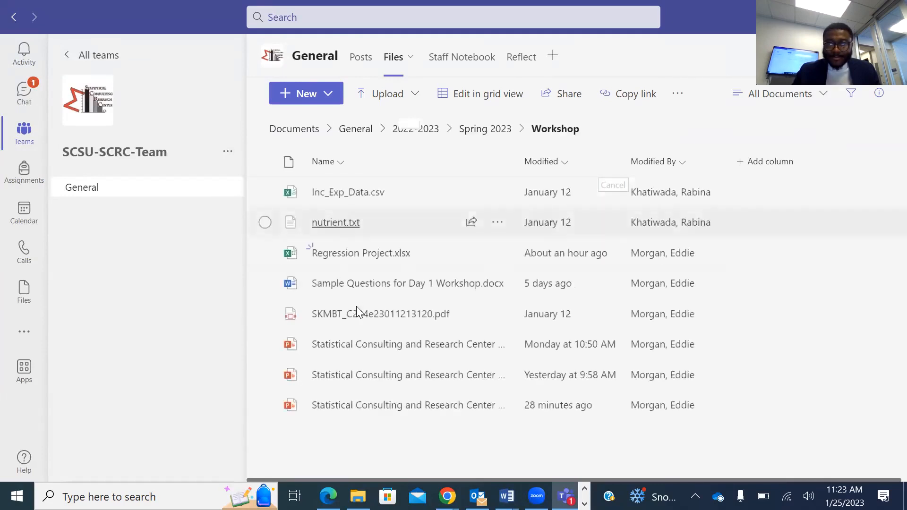
click(332, 411)
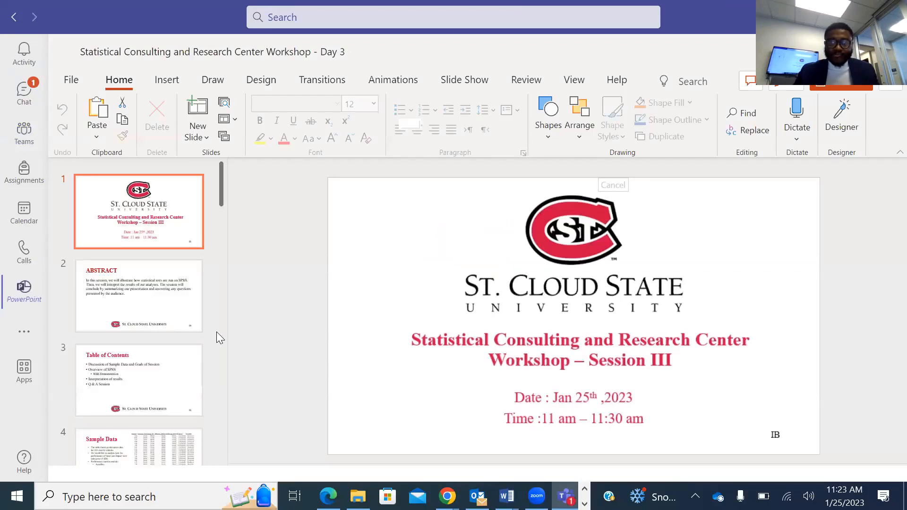
Look through the presentation's slide thumbnails to find the Snapshot of Results slide
scroll(216, 332, down, 10)
scroll(216, 332, down, 7)
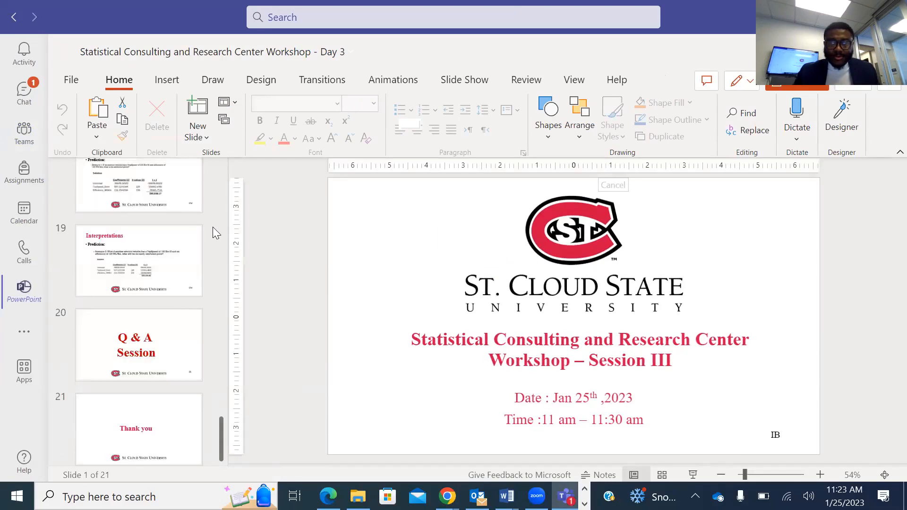
scroll(212, 226, up, 6)
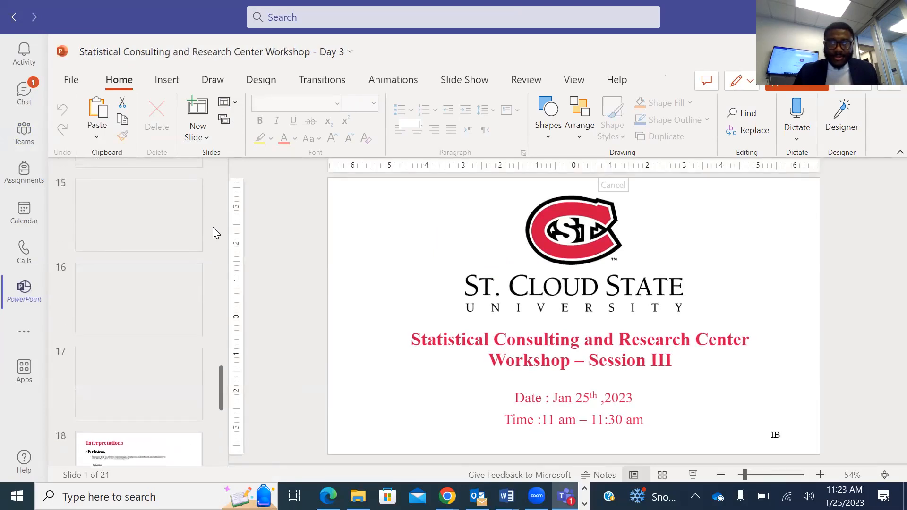
scroll(171, 217, up, 2)
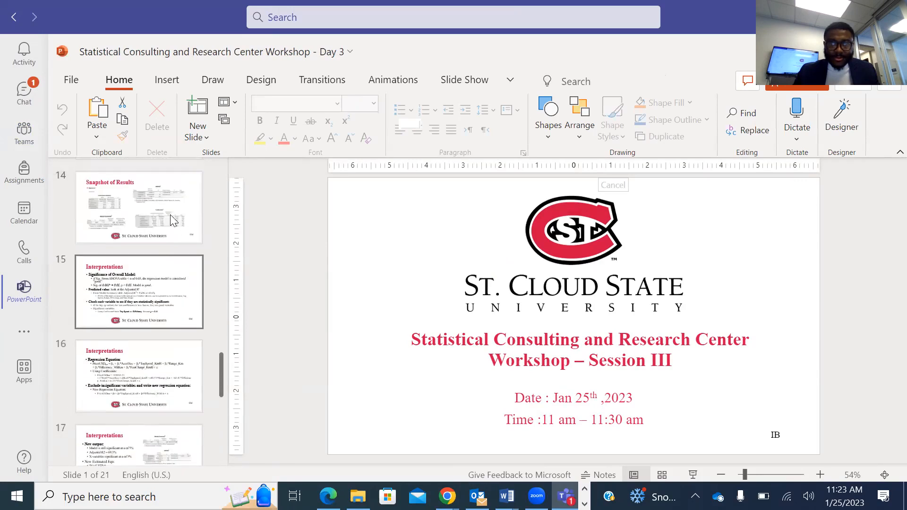
scroll(170, 214, up, 2)
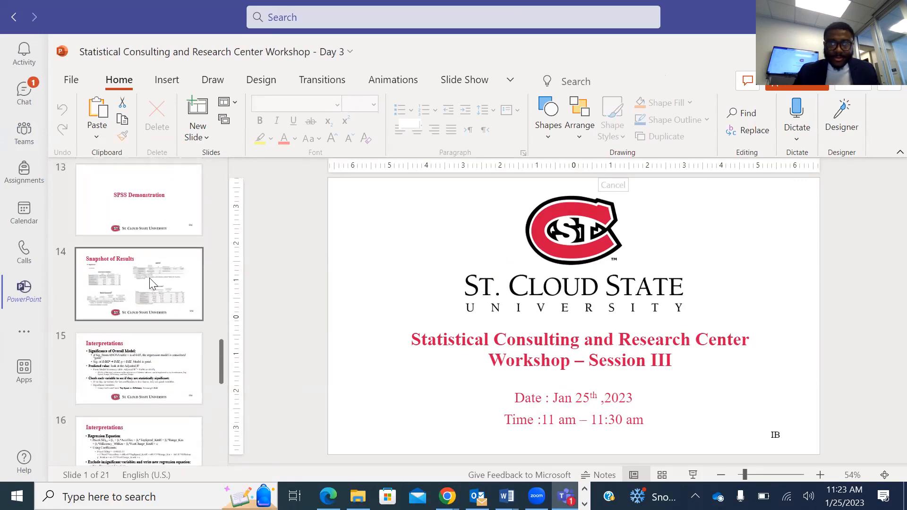